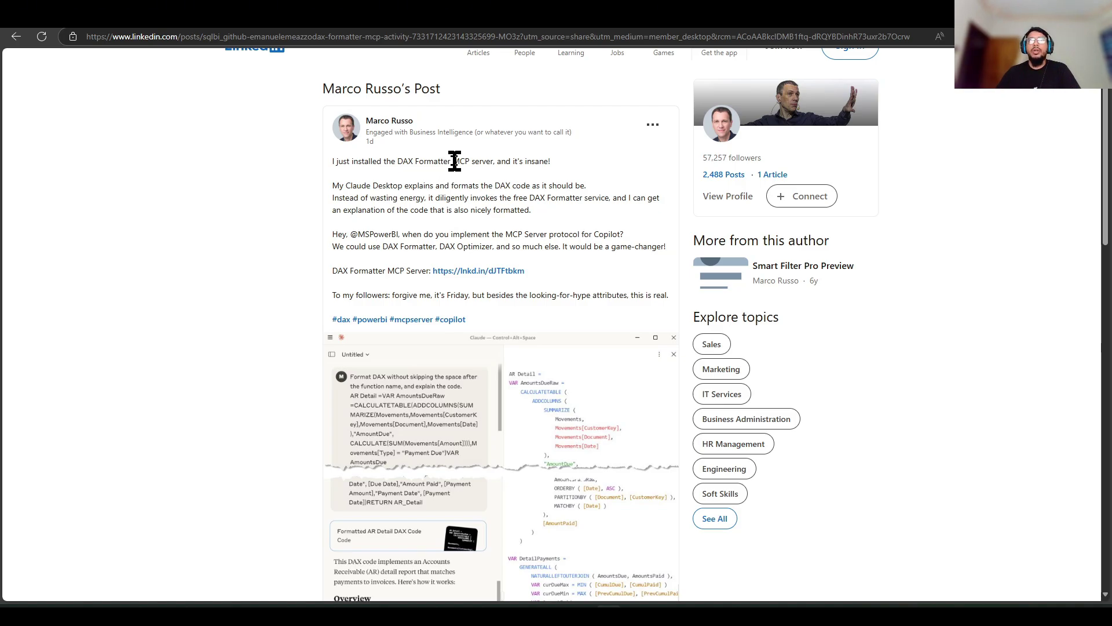
# Step: Read the LinkedIn post's mention of the MCP server, then switch to the CURATED_EDW warehouse page in Power BI
pyautogui.moveTo(453, 161); pyautogui.dragTo(494, 162)
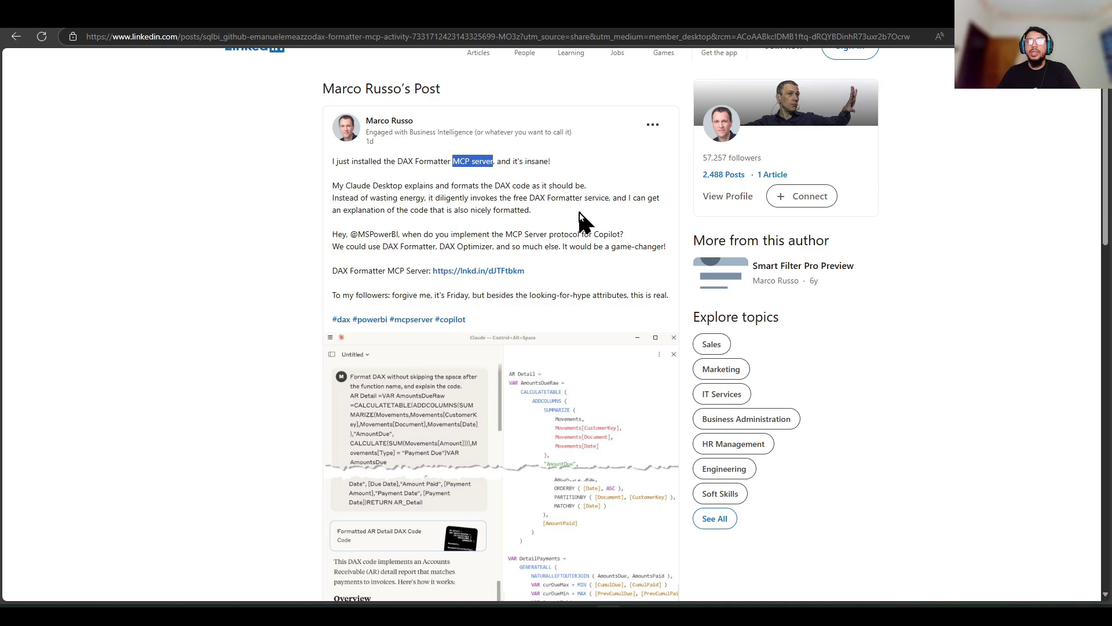
pyautogui.click(579, 212)
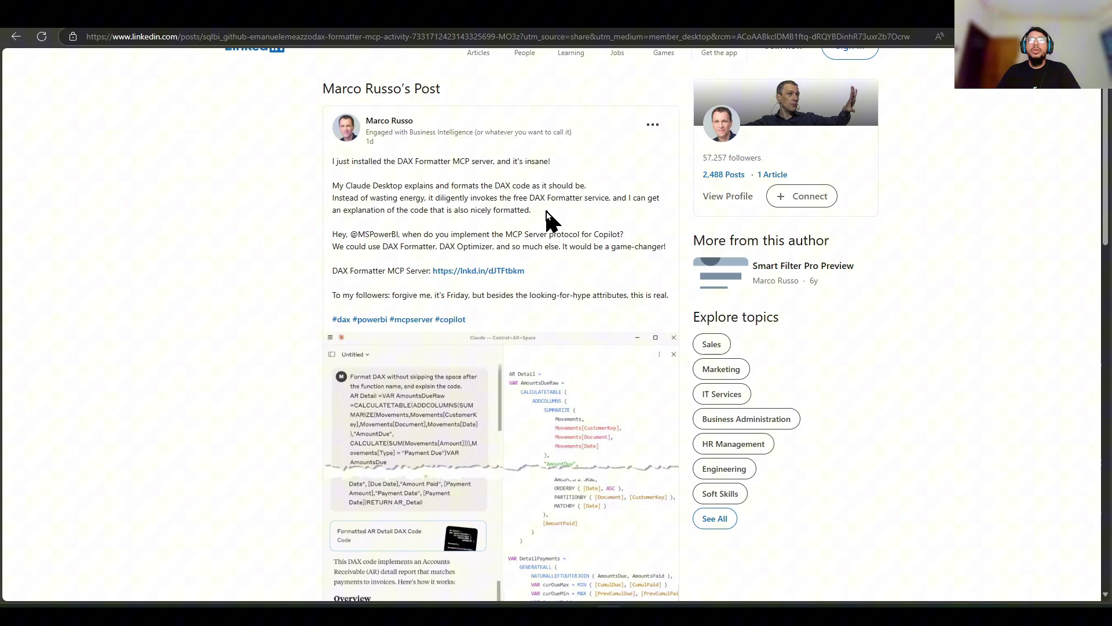
pyautogui.hotkey('ctrl', 'Tab')
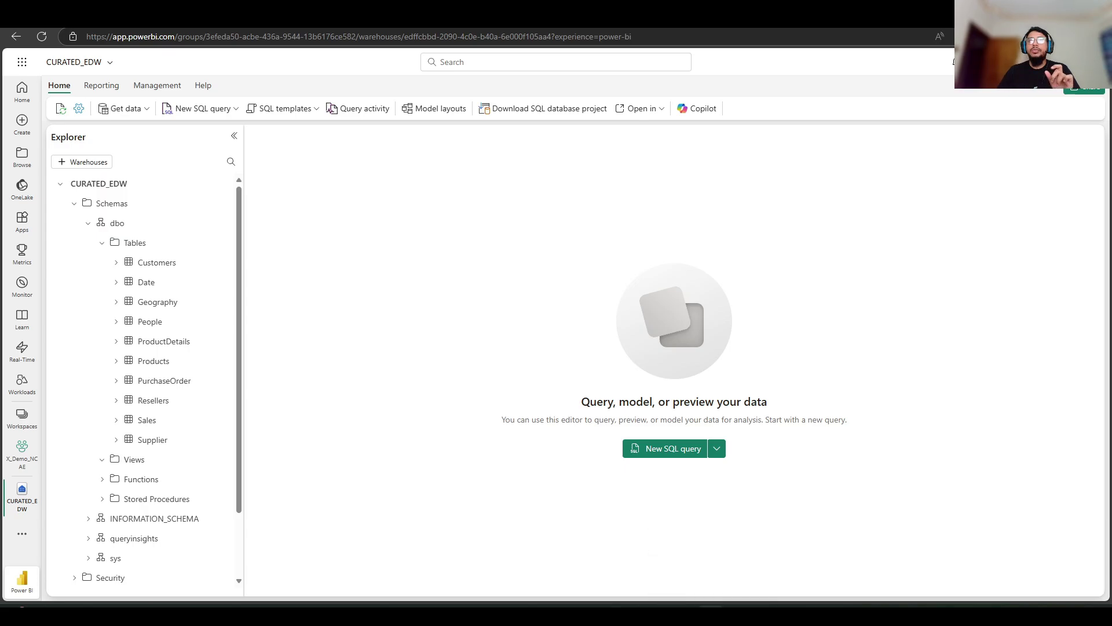
# Step: Switch to Claude, send "I want to use the fabric sql assistant", and allow the get_current_config integration once
pyautogui.moveTo(715, 392); pyautogui.dragTo(596, 154)
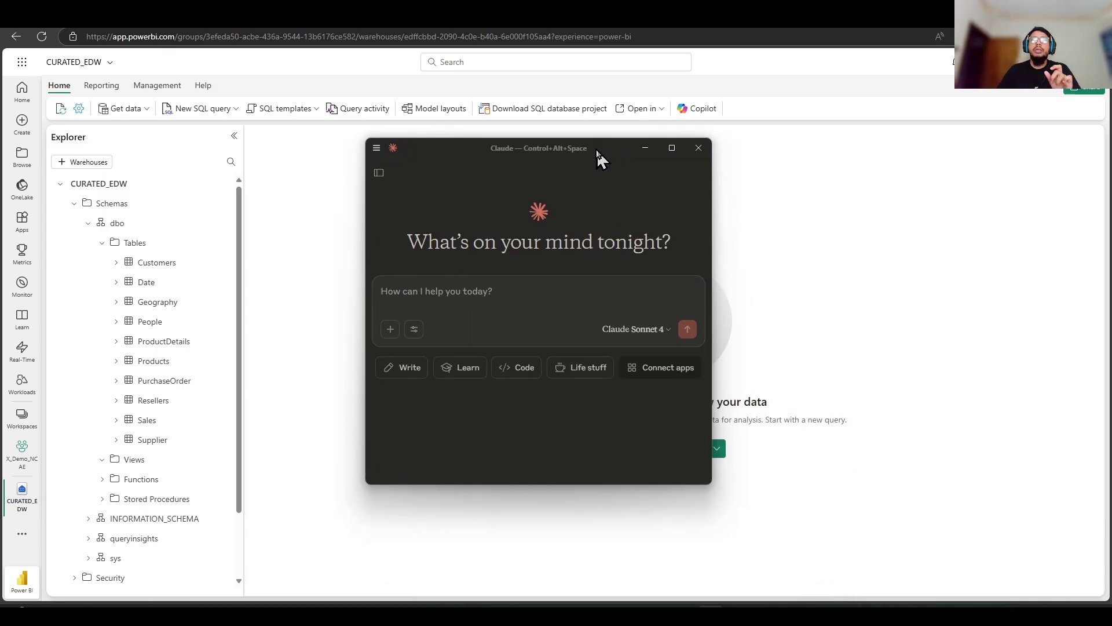
pyautogui.click(673, 148)
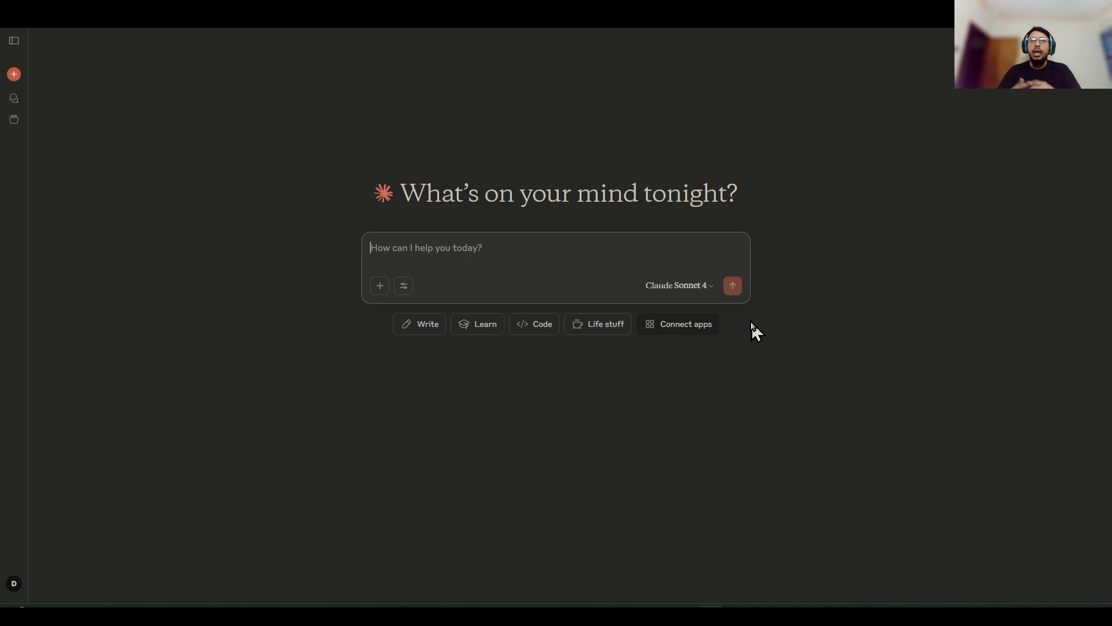
pyautogui.write('I want to use the fabric sql assis')
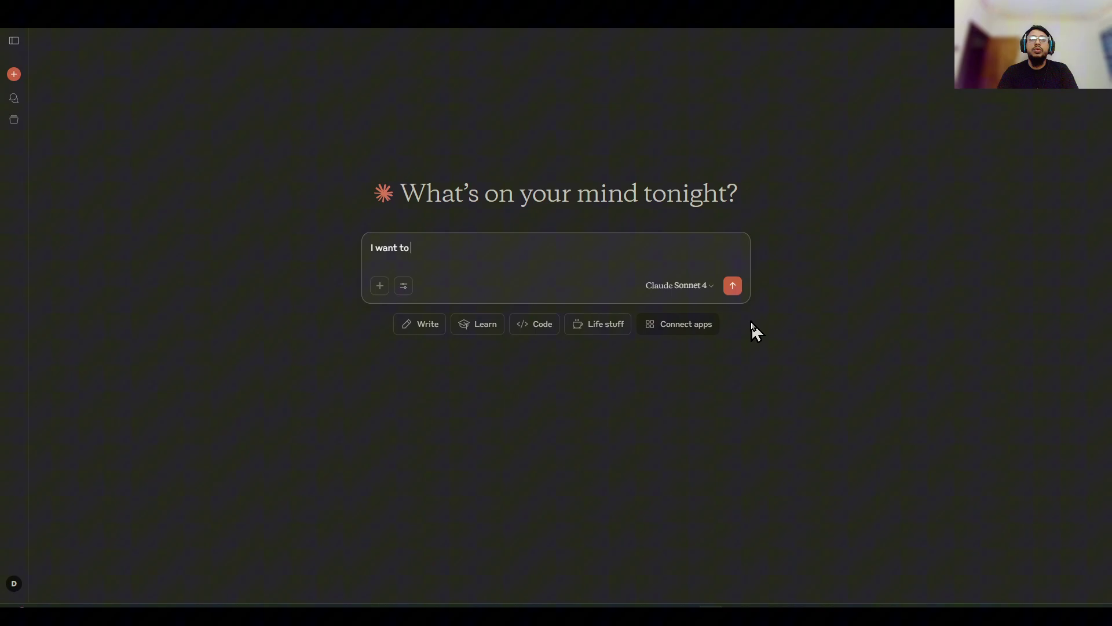
pyautogui.write('tant')
pyautogui.press('Return')
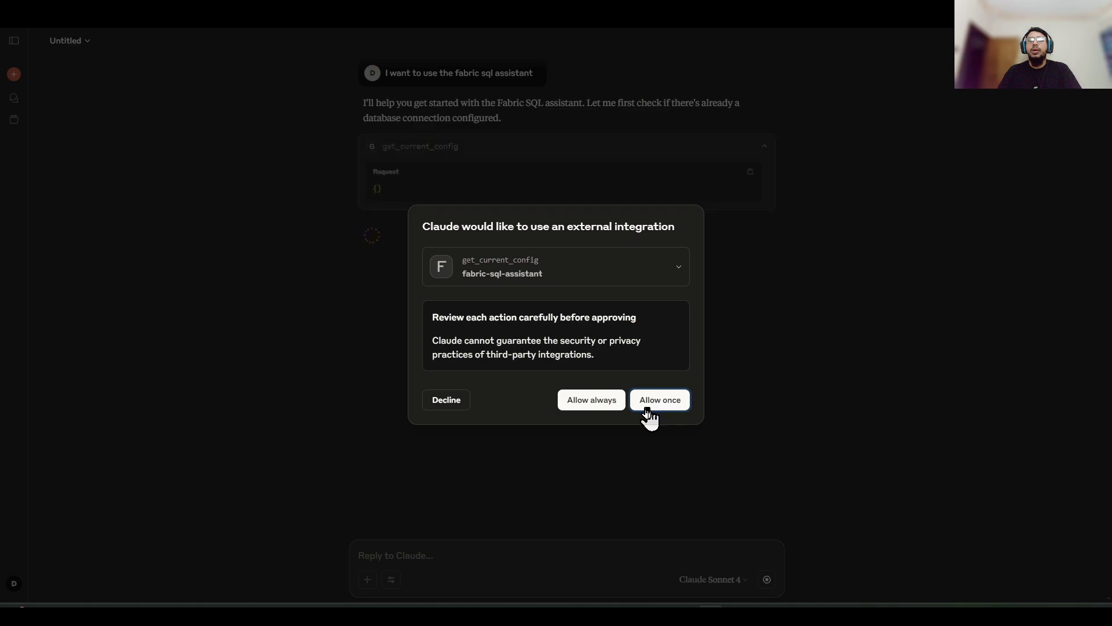
pyautogui.click(643, 406)
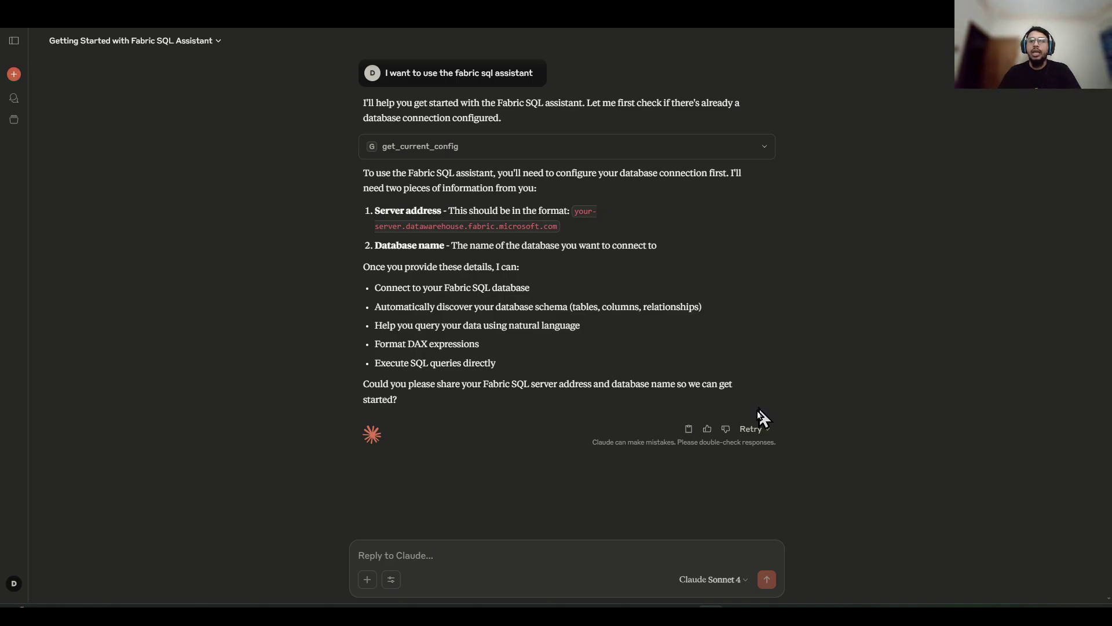
# Step: Switch to Power BI and copy the SQL connection string from the CURATED_EDW warehouse's SQL endpoint settings
pyautogui.hotkey('alt', 'Tab')
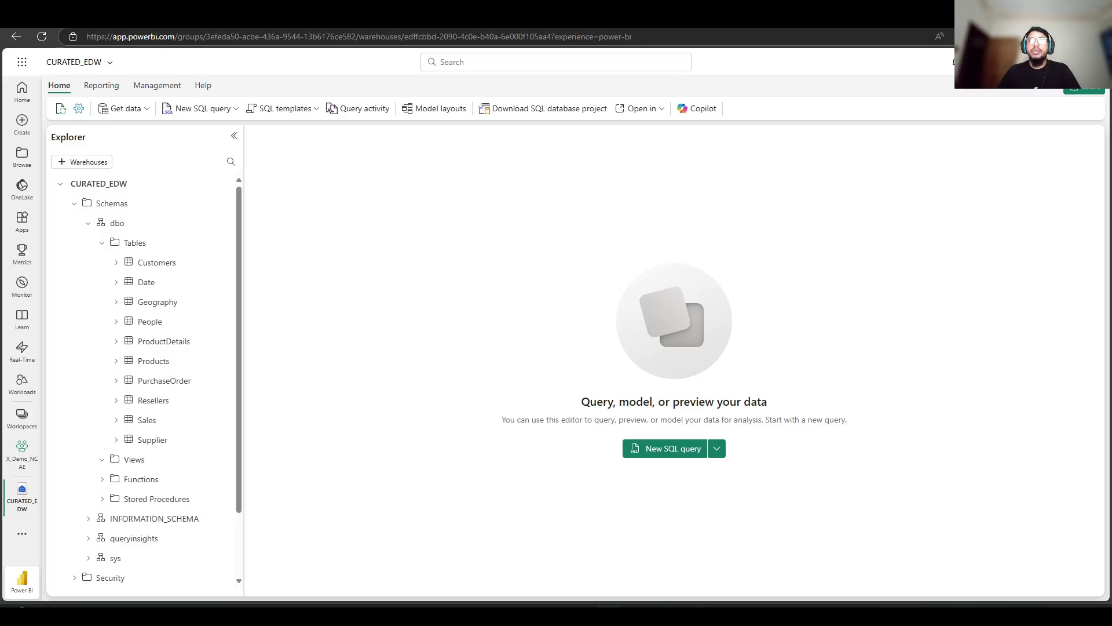
pyautogui.click(79, 110)
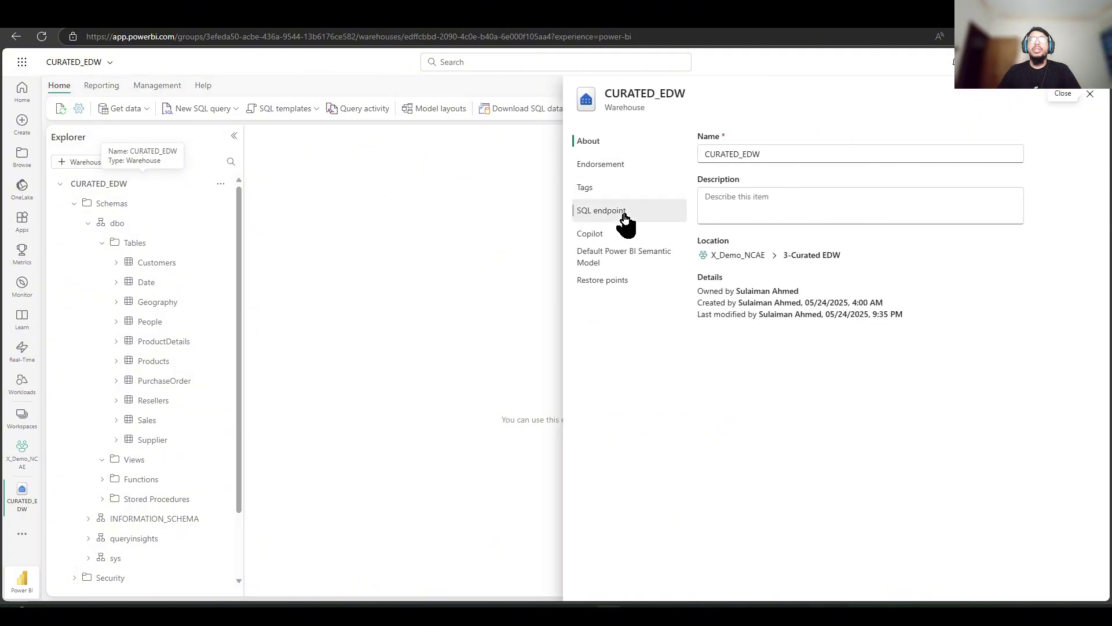
pyautogui.click(621, 212)
pyautogui.click(1092, 169)
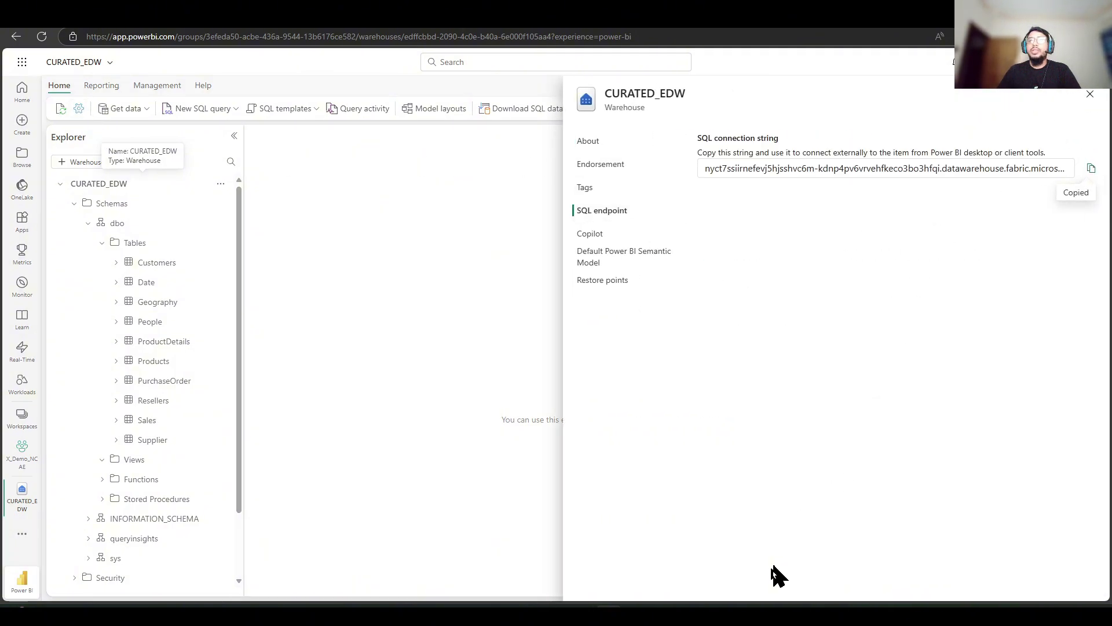
# Step: Switch to Claude and send the copied server address with CURATED_EDW as the database name
pyautogui.hotkey('alt', 'Tab')
pyautogui.click(457, 553)
pyautogui.hotkey('ctrl', 'v')
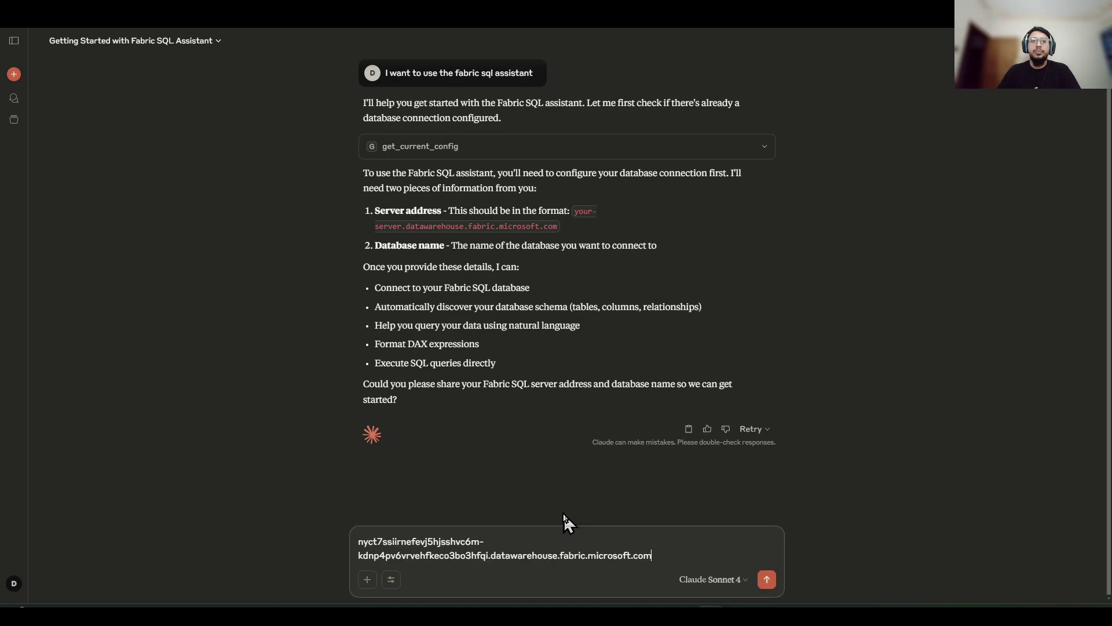
pyautogui.hotkey('shift', 'Return')
pyautogui.write('CU')
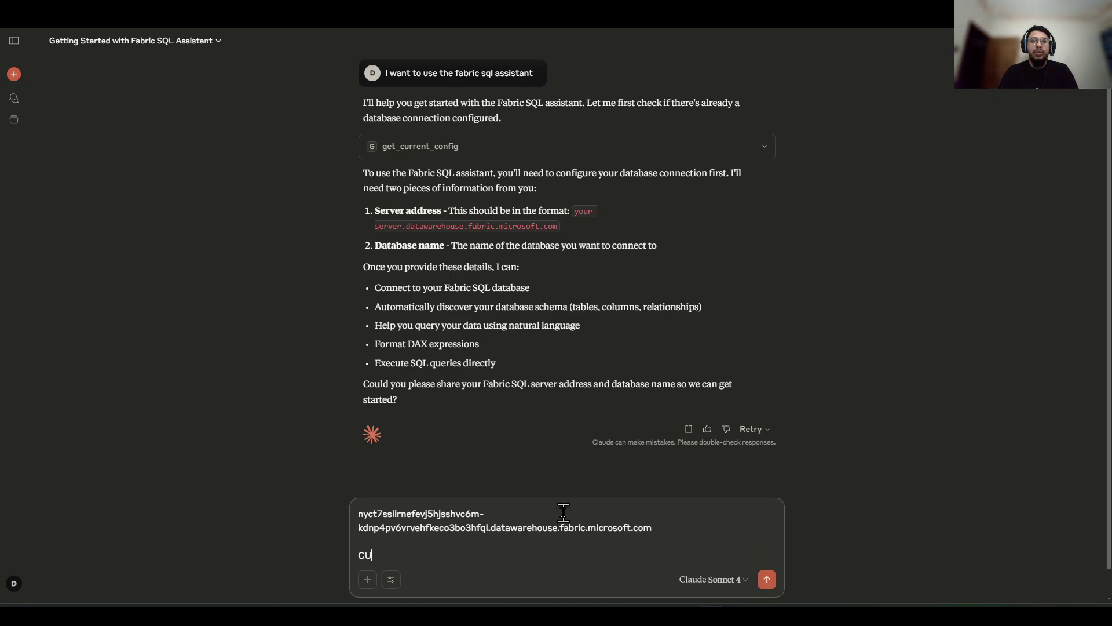
pyautogui.write('RATED_EDW')
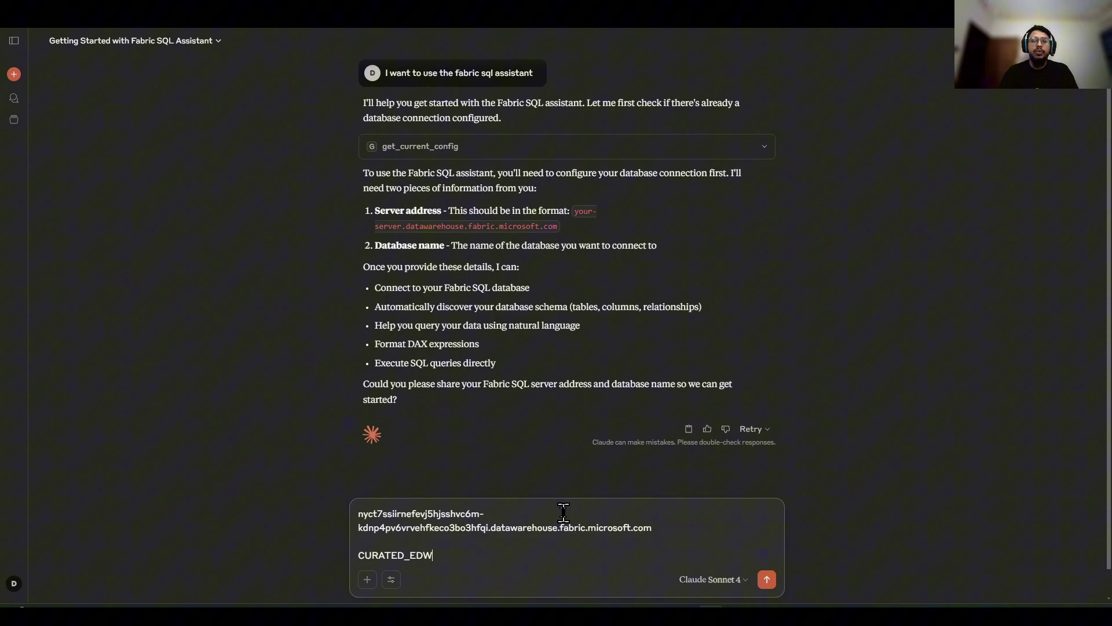
pyautogui.click(766, 579)
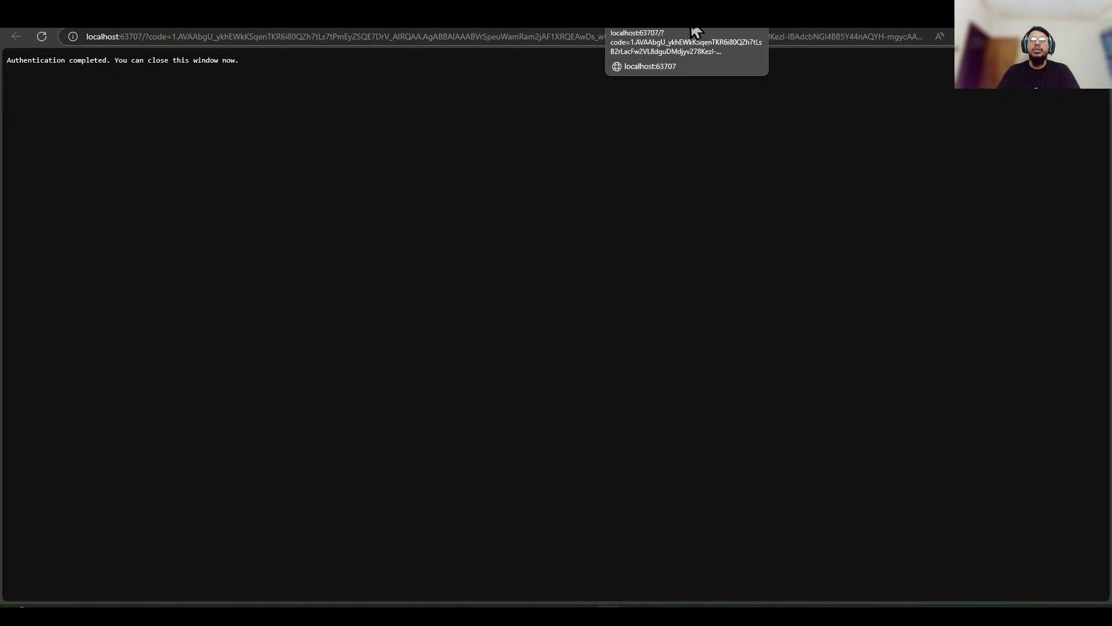
# Step: Leave the browser's authentication page, return to Claude, and review the database overview in its reply
pyautogui.click(927, 27)
pyautogui.hotkey('alt', 'Tab')
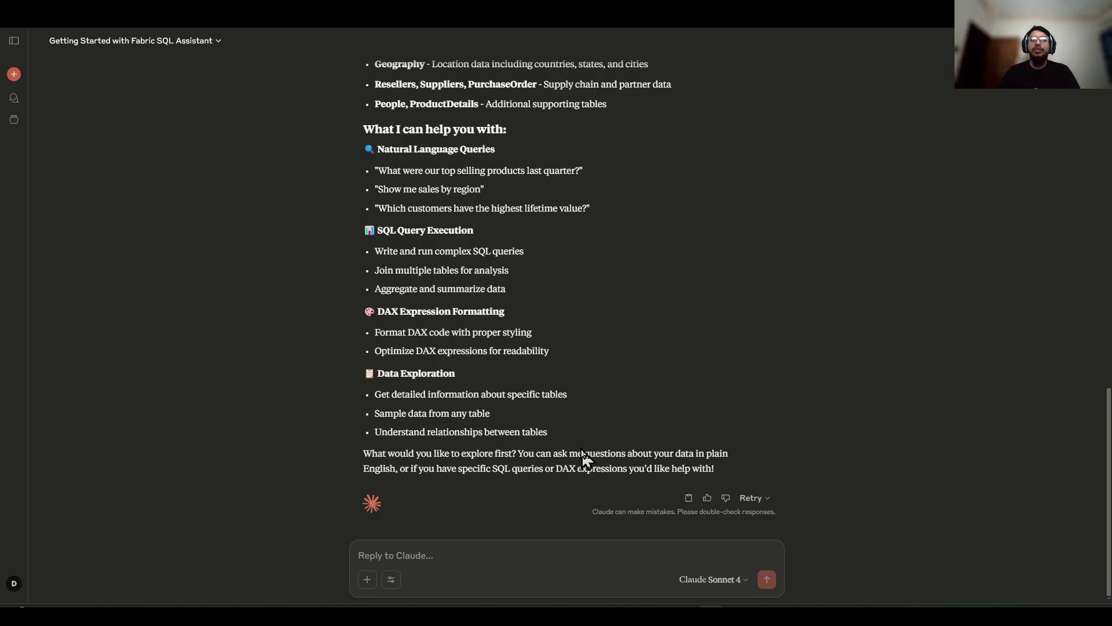
pyautogui.scroll(2, 573, 417)
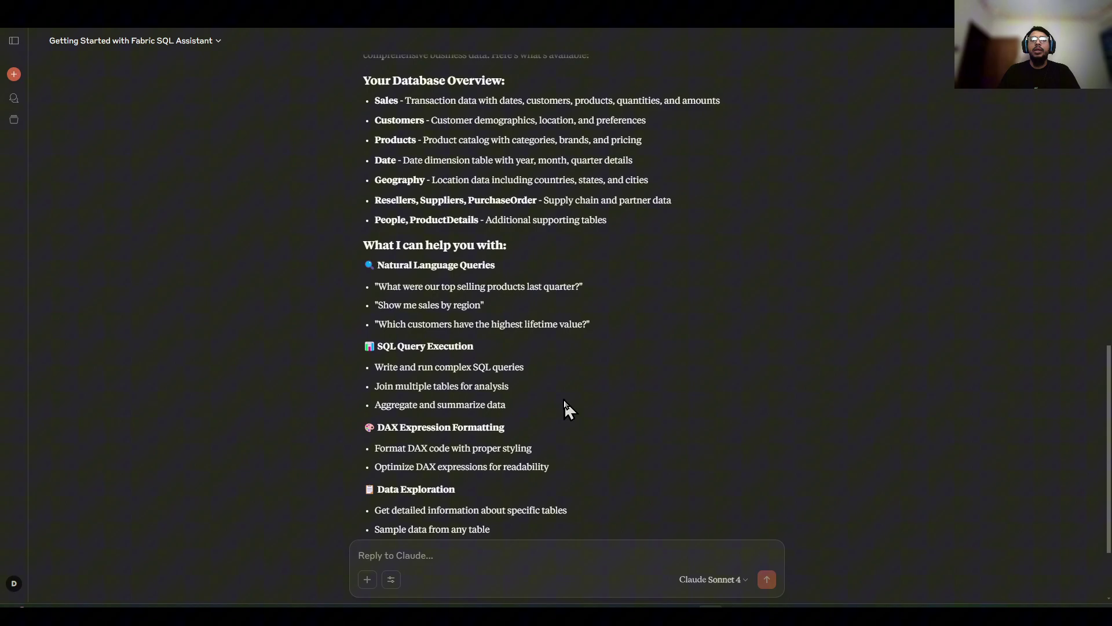
pyautogui.scroll(-2, 598, 437)
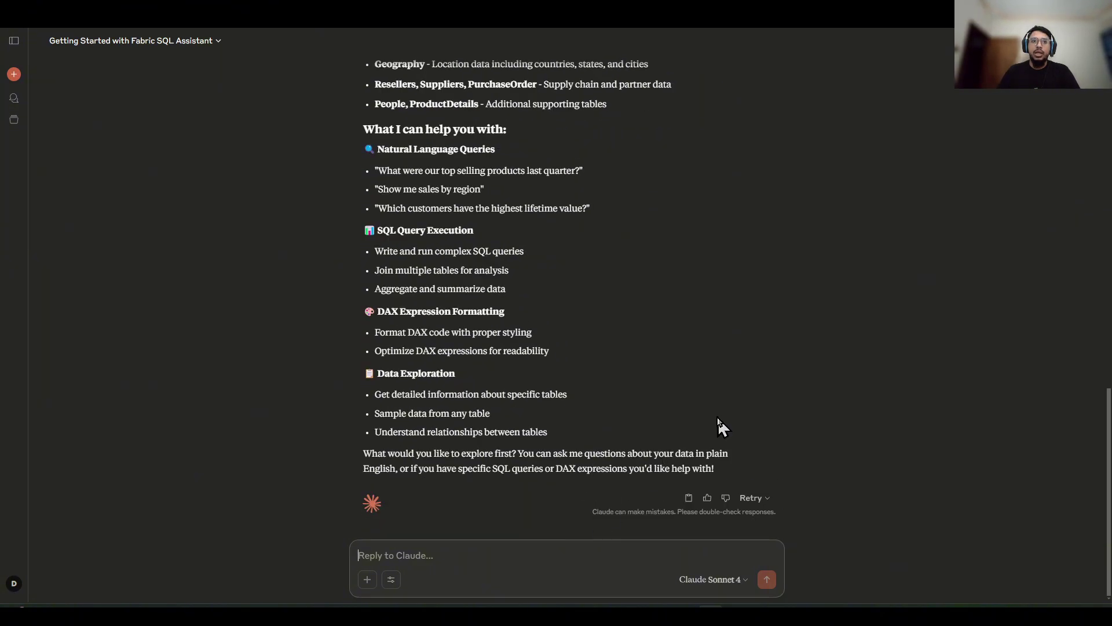
# Step: Ask Claude "how many rows are there in the customers table?"
pyautogui.write('how')
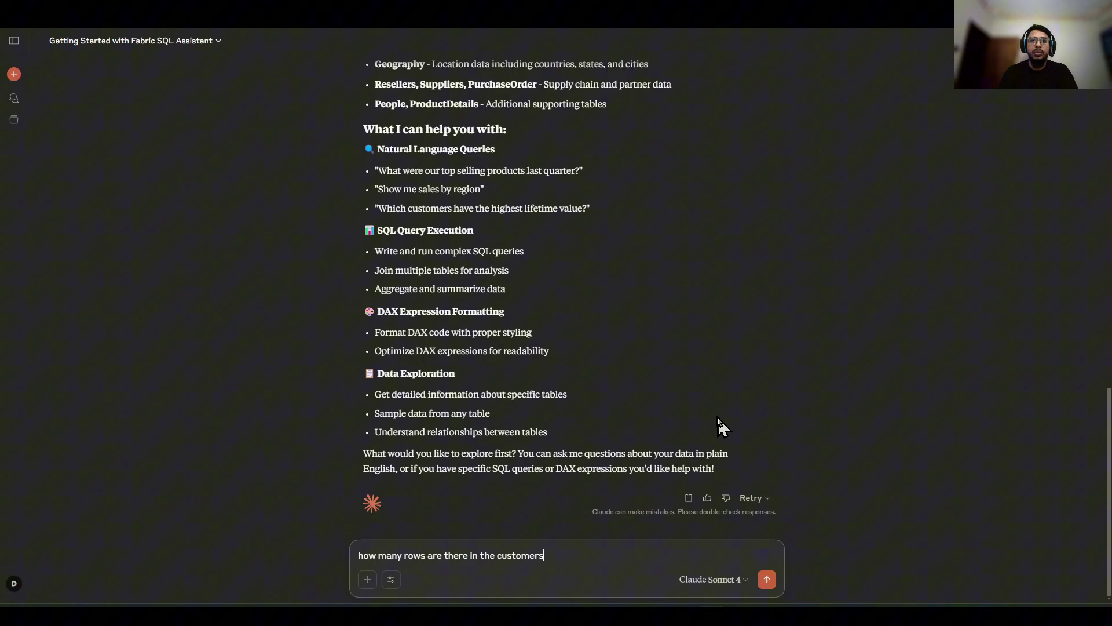
pyautogui.write('?')
pyautogui.press('Return')
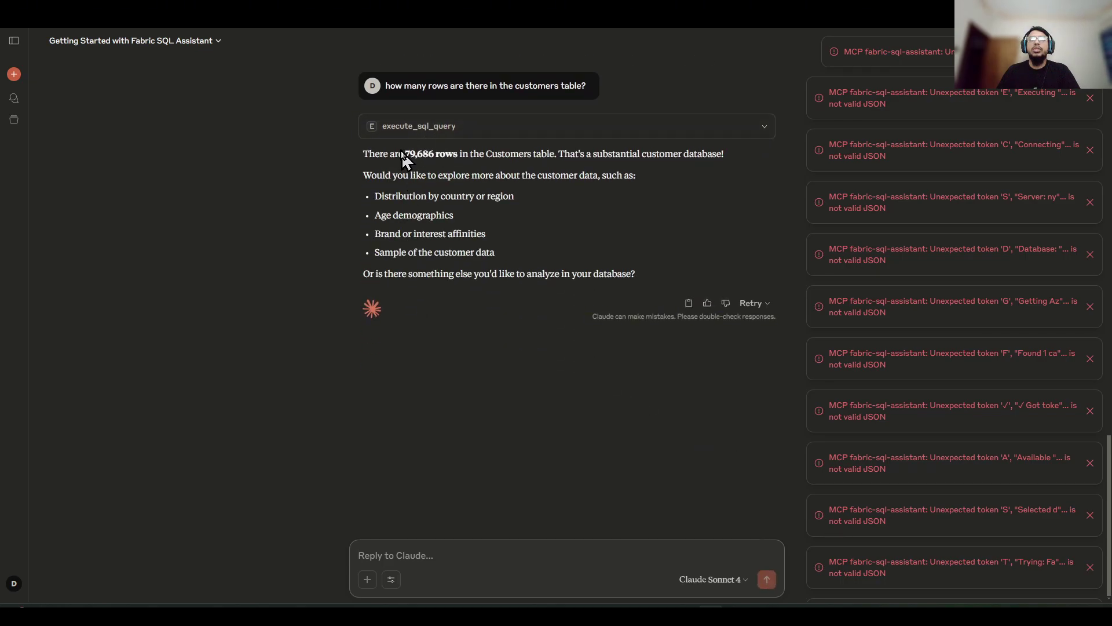
# Step: Expand the execute_sql_query call for the customers row count and examine the SQL statement in its request
pyautogui.moveTo(404, 153); pyautogui.dragTo(545, 182)
pyautogui.click(545, 182)
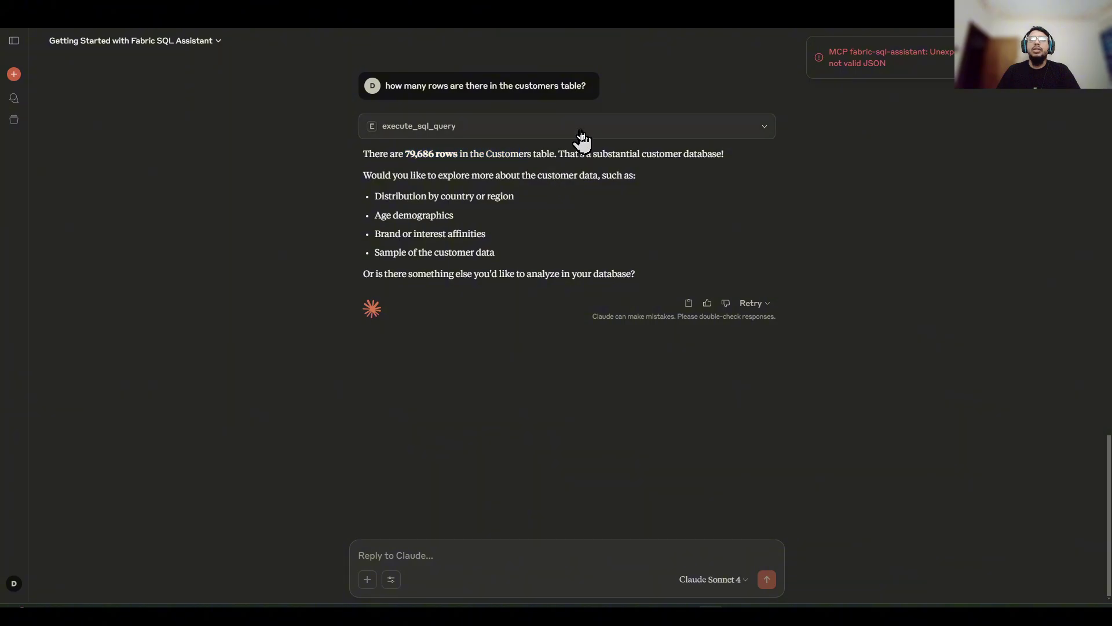
pyautogui.click(526, 129)
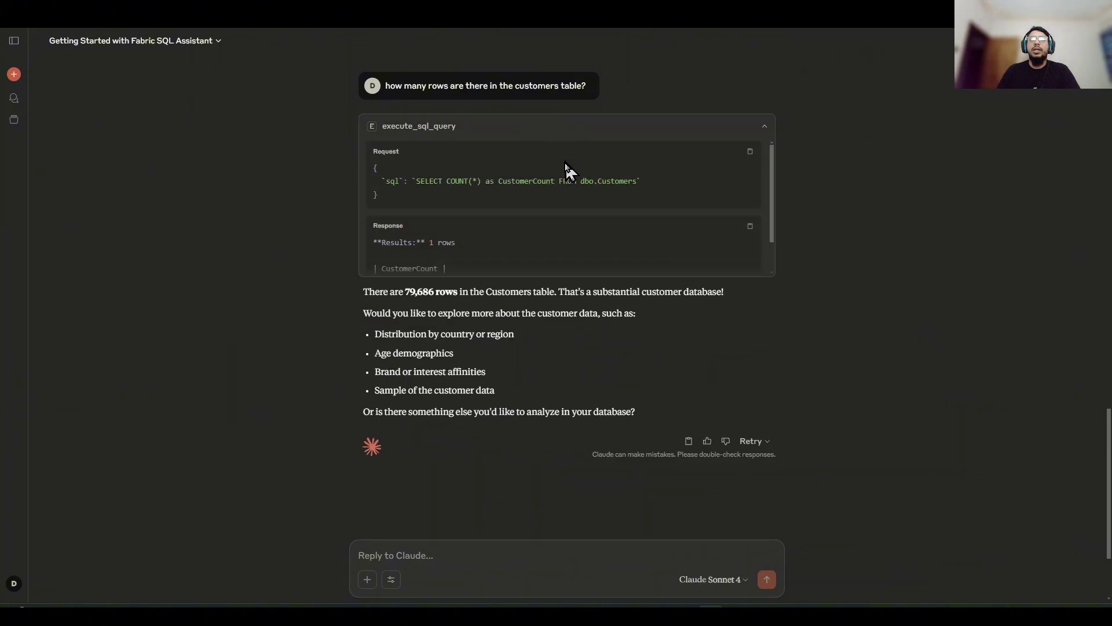
pyautogui.moveTo(409, 182); pyautogui.dragTo(661, 201)
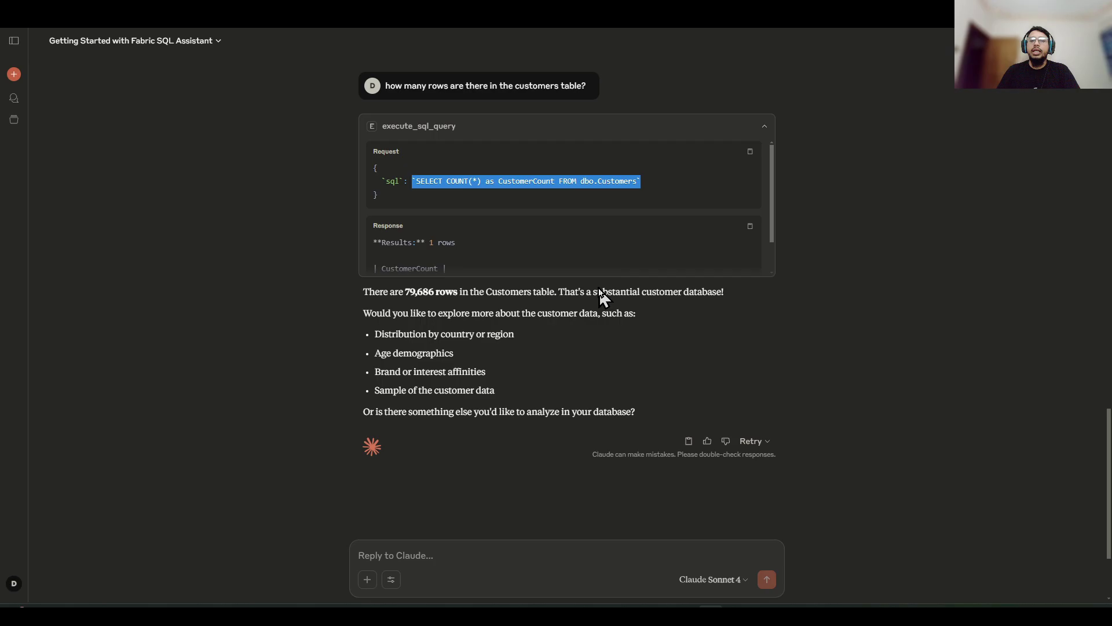
pyautogui.scroll(-3, 498, 411)
# Step: Send Claude the request "I want to see sales amount for each resellers companies"
pyautogui.click(487, 545)
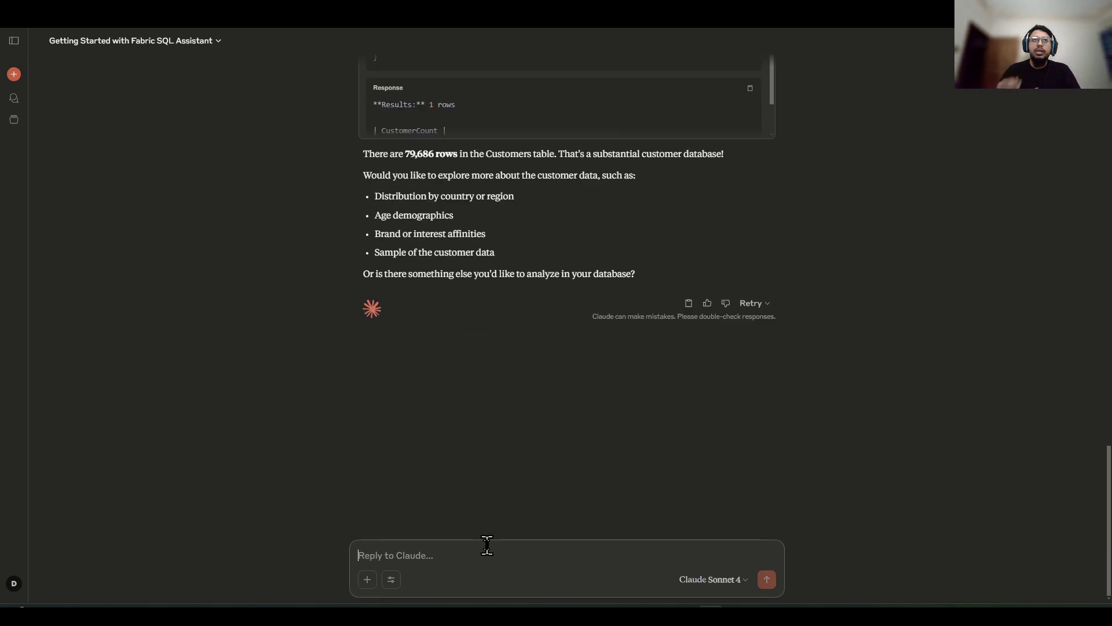
pyautogui.write('I')
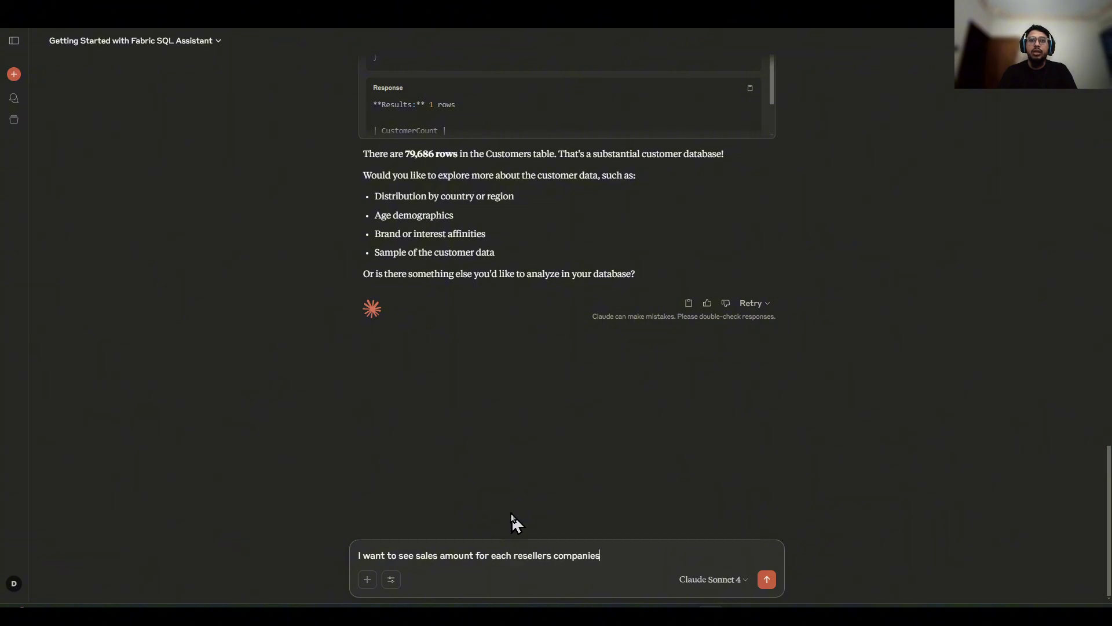
pyautogui.press('Return')
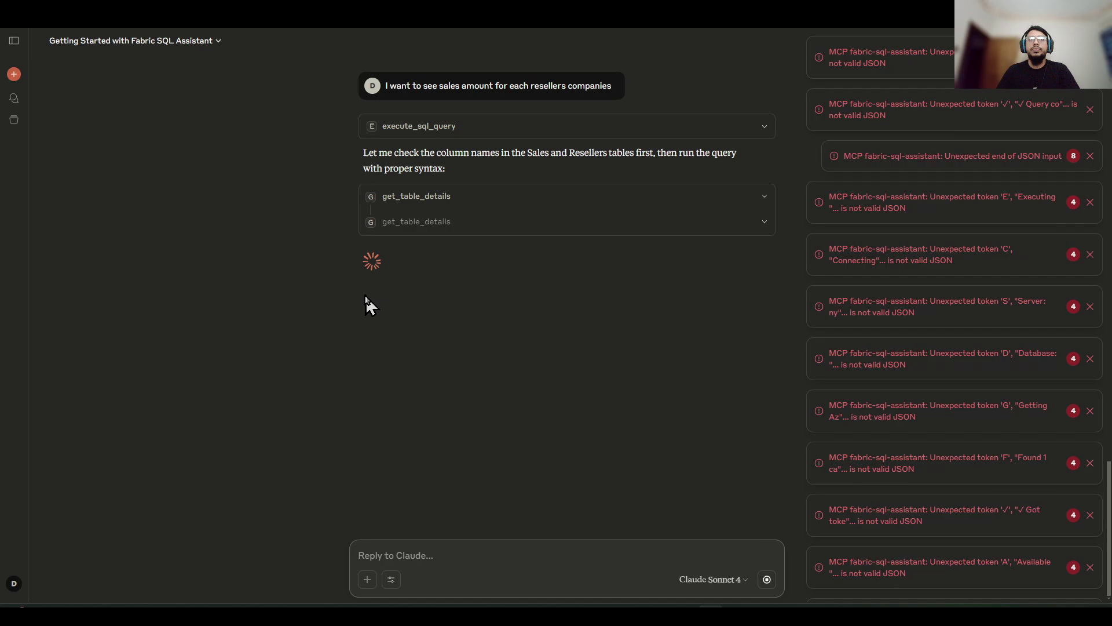
# Step: Expand the first execute_sql_query call for the reseller sales and examine its SQL request and response
pyautogui.click(453, 126)
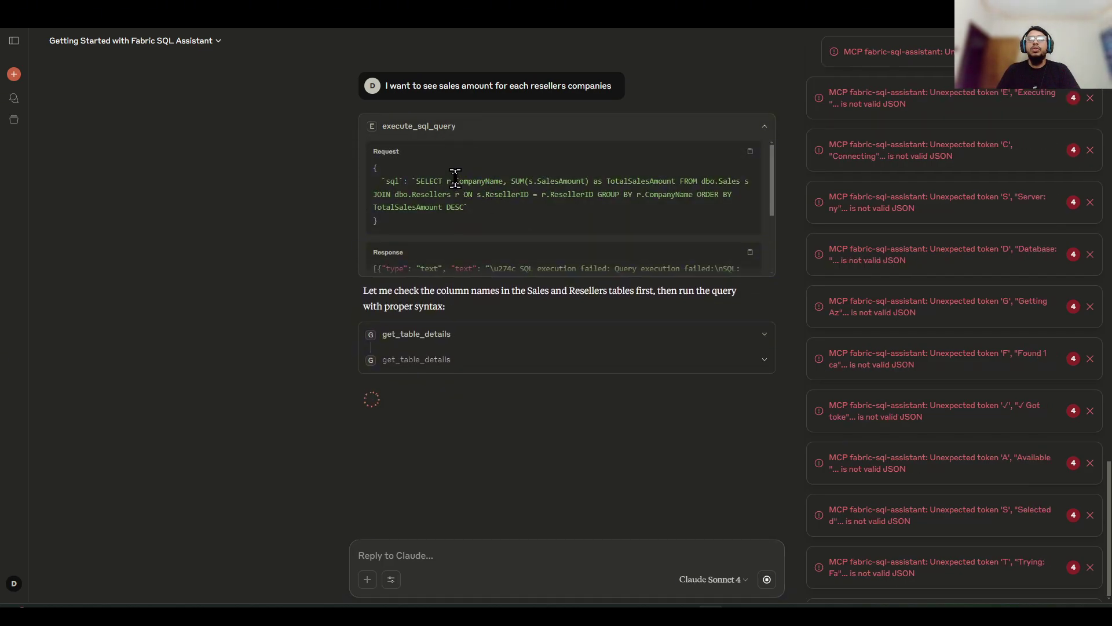
pyautogui.moveTo(455, 181); pyautogui.dragTo(504, 181)
pyautogui.click(506, 180)
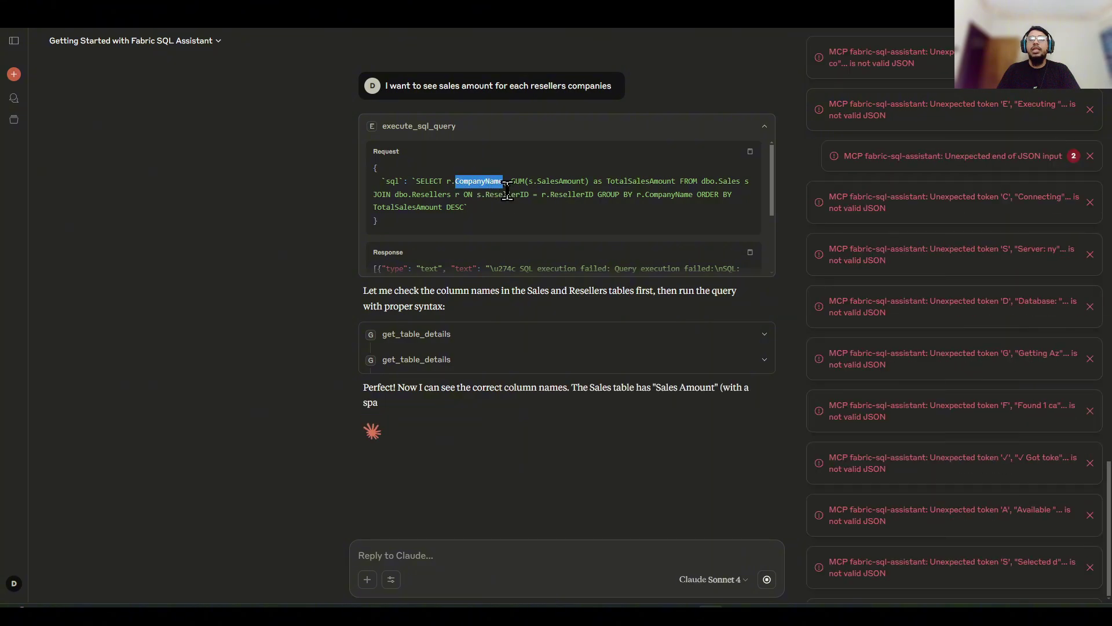
pyautogui.scroll(-5, 501, 177)
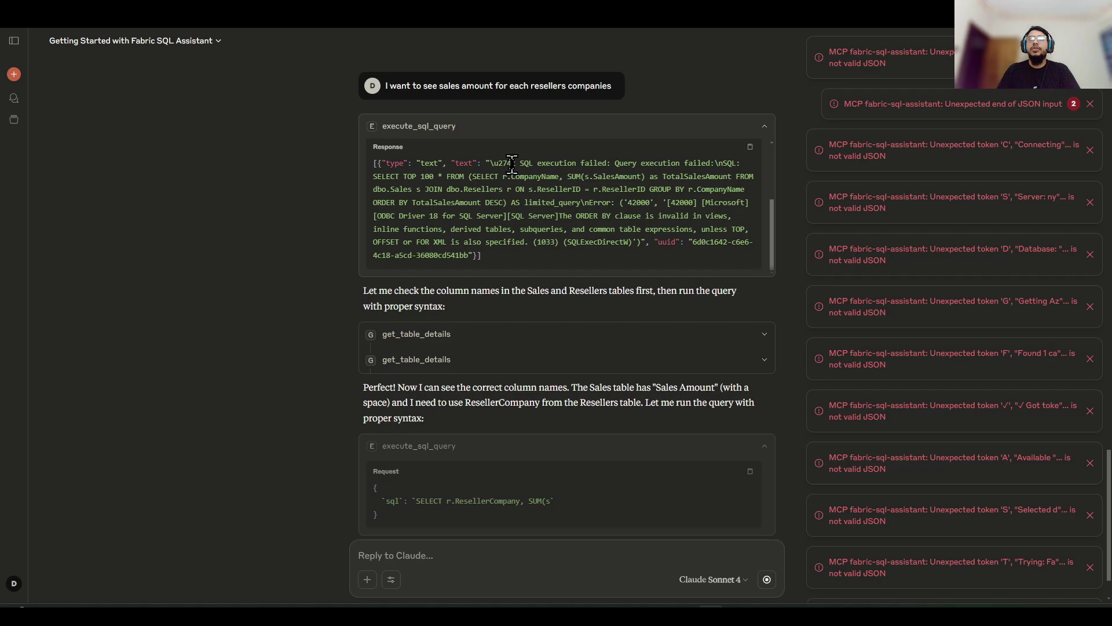
pyautogui.moveTo(494, 163); pyautogui.dragTo(527, 261)
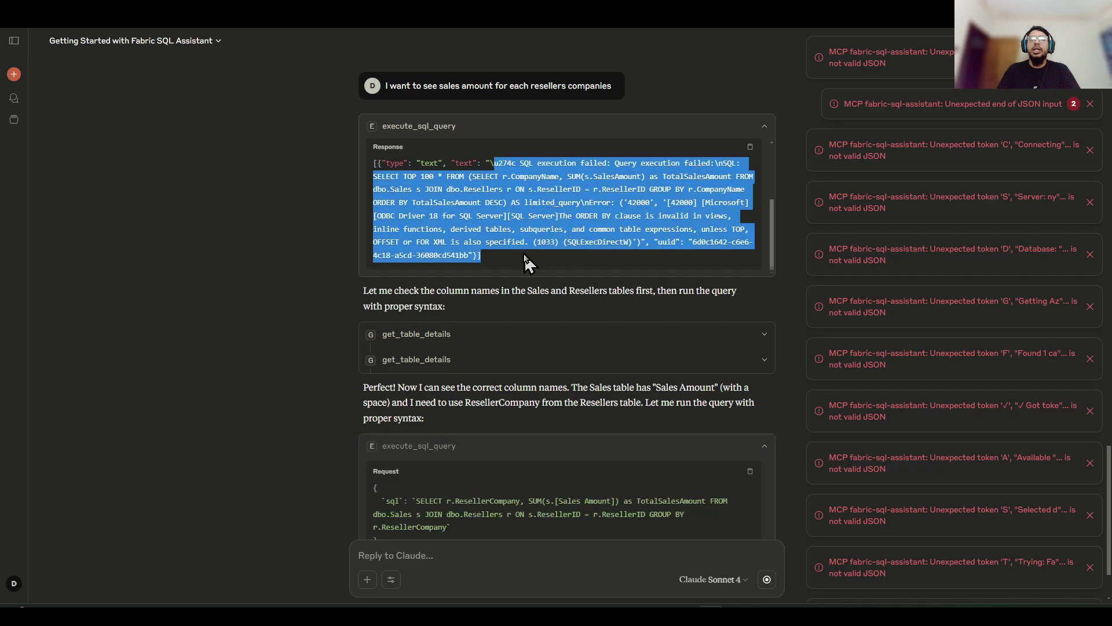
pyautogui.click(494, 214)
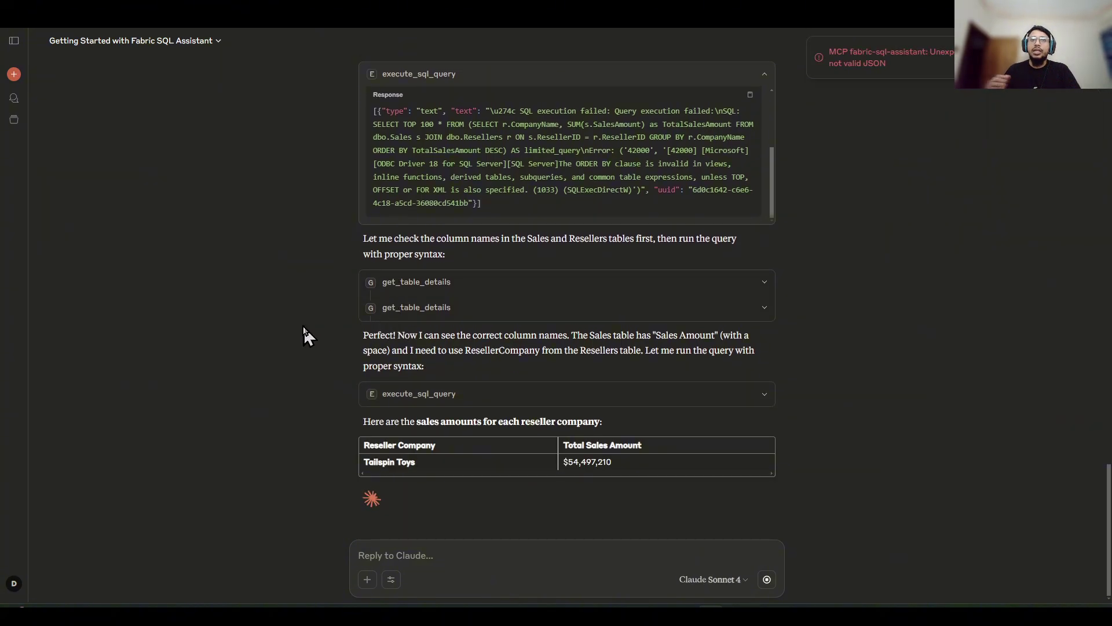
# Step: Expand the first get_table_details call and examine its request and the sample data for the Resellers table
pyautogui.click(387, 284)
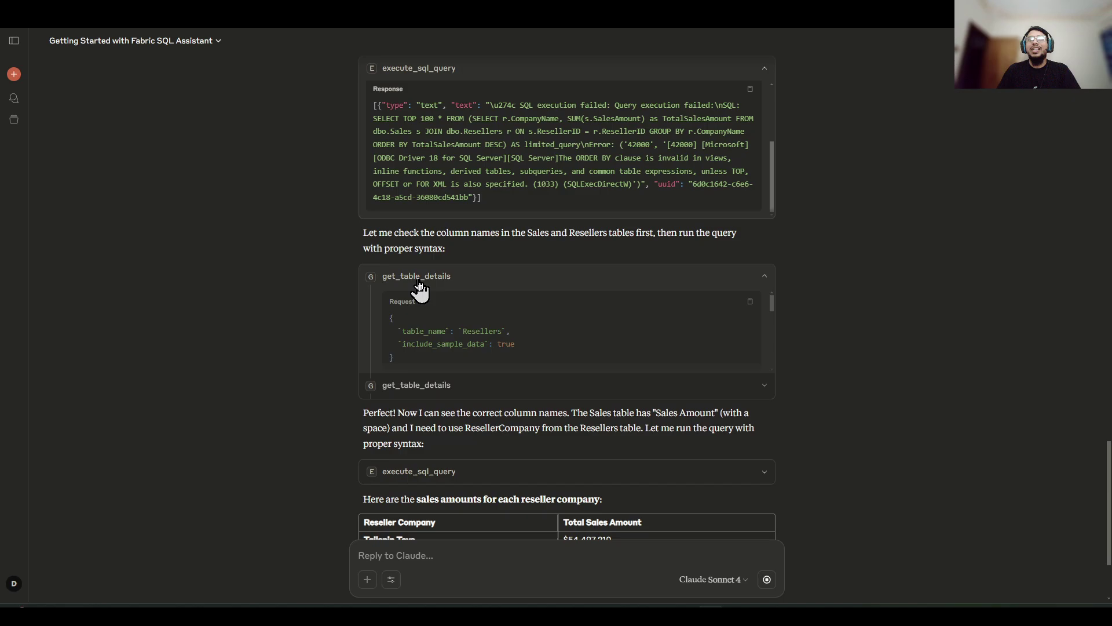
pyautogui.scroll(-2, 446, 330)
pyautogui.scroll(1, 463, 318)
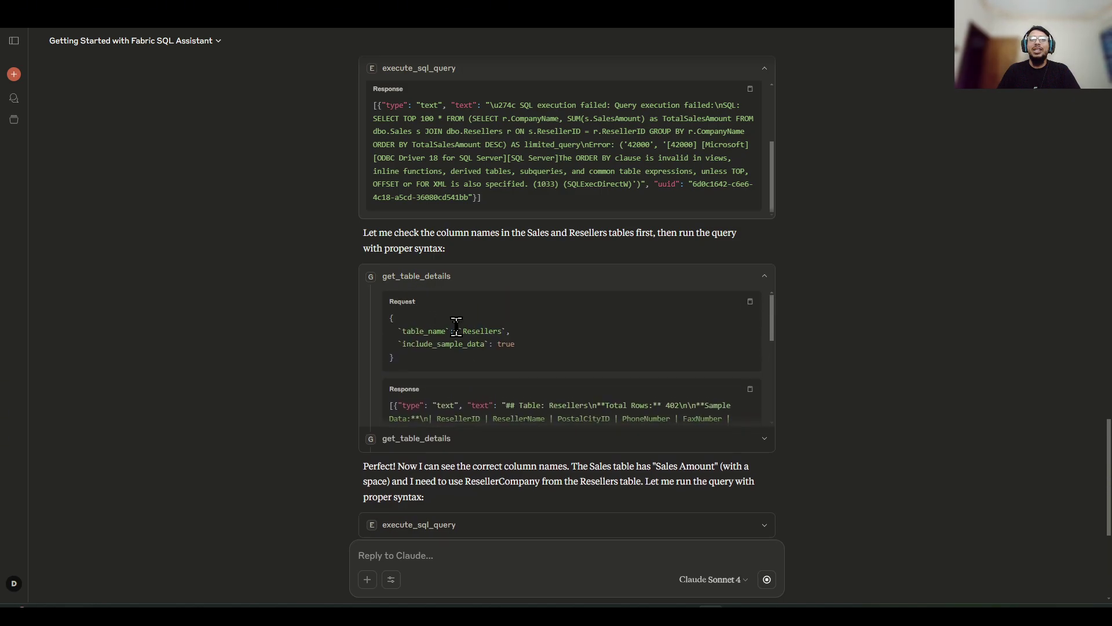
pyautogui.scroll(-2, 464, 325)
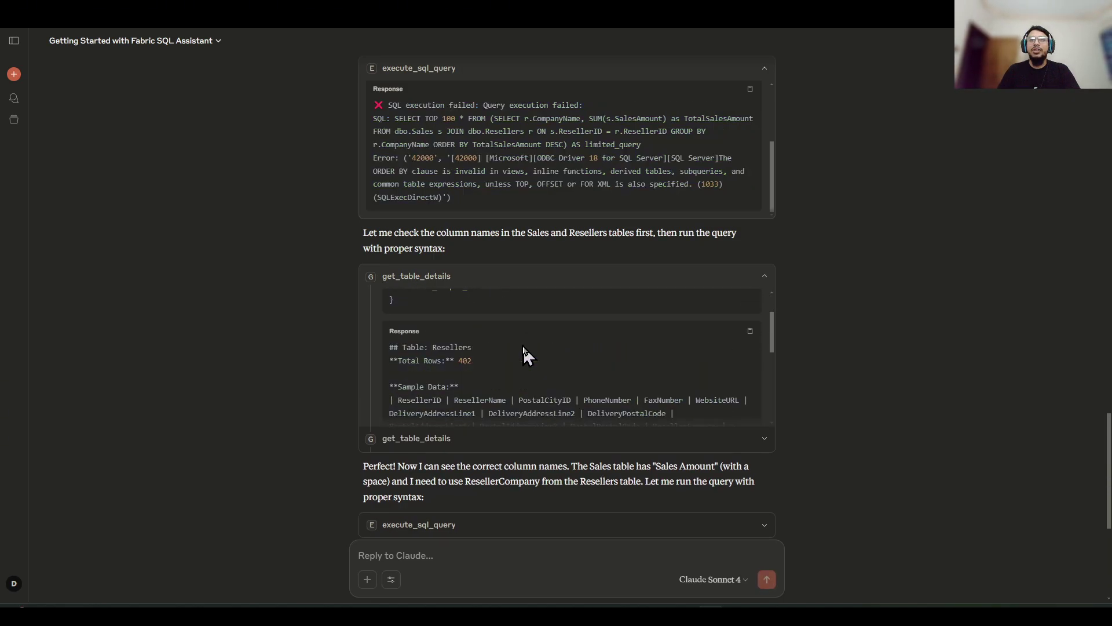
pyautogui.scroll(-3, 524, 351)
pyautogui.scroll(4, 406, 316)
pyautogui.scroll(-5, 387, 324)
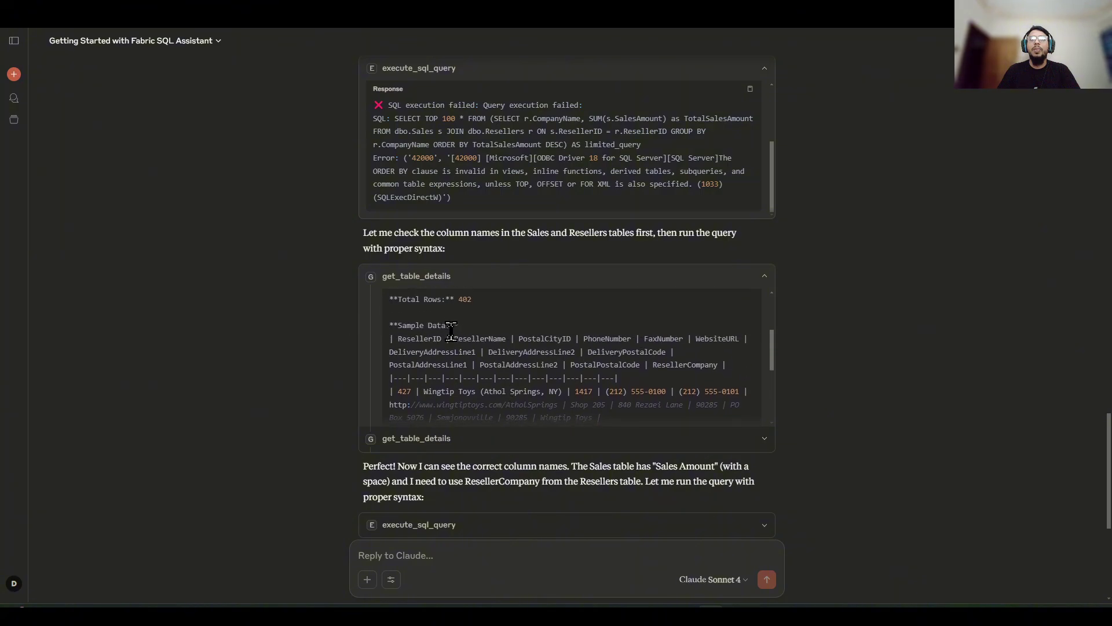
# Step: Examine the column names and sample rows of the Resellers table, highlighting the ResellerName column
pyautogui.scroll(-1, 338, 370)
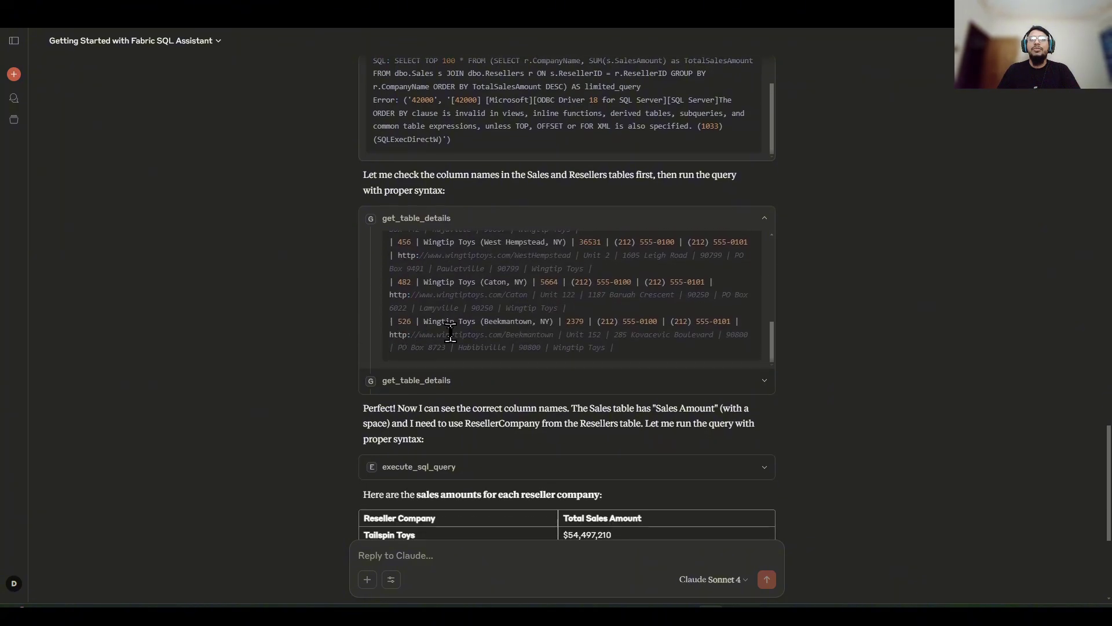
pyautogui.scroll(4, 450, 331)
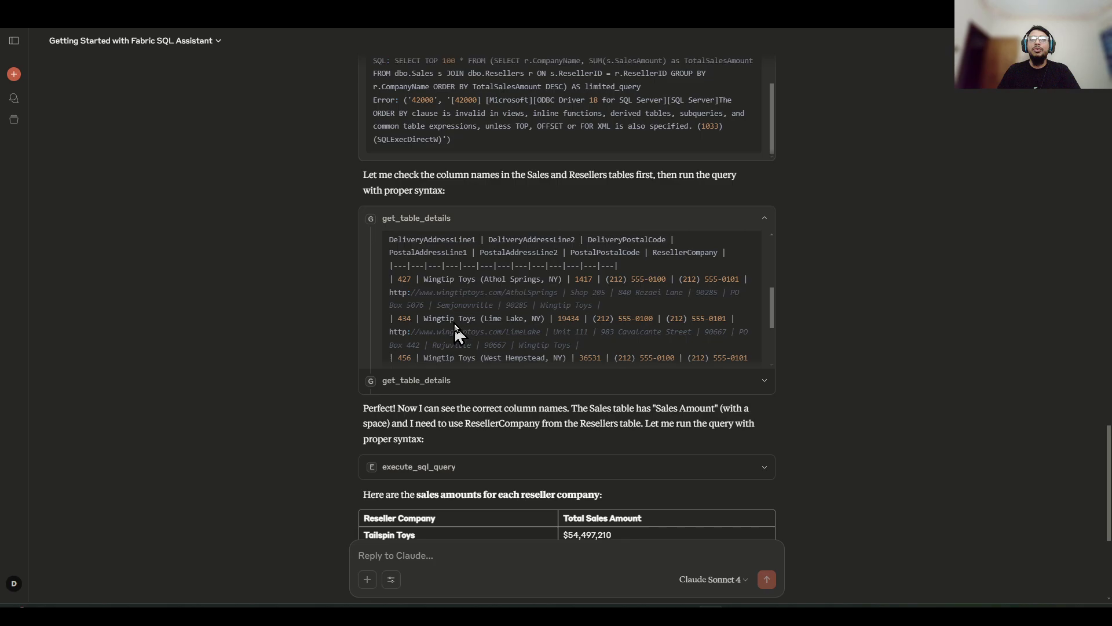
pyautogui.scroll(2, 457, 333)
pyautogui.moveTo(453, 284); pyautogui.dragTo(495, 284)
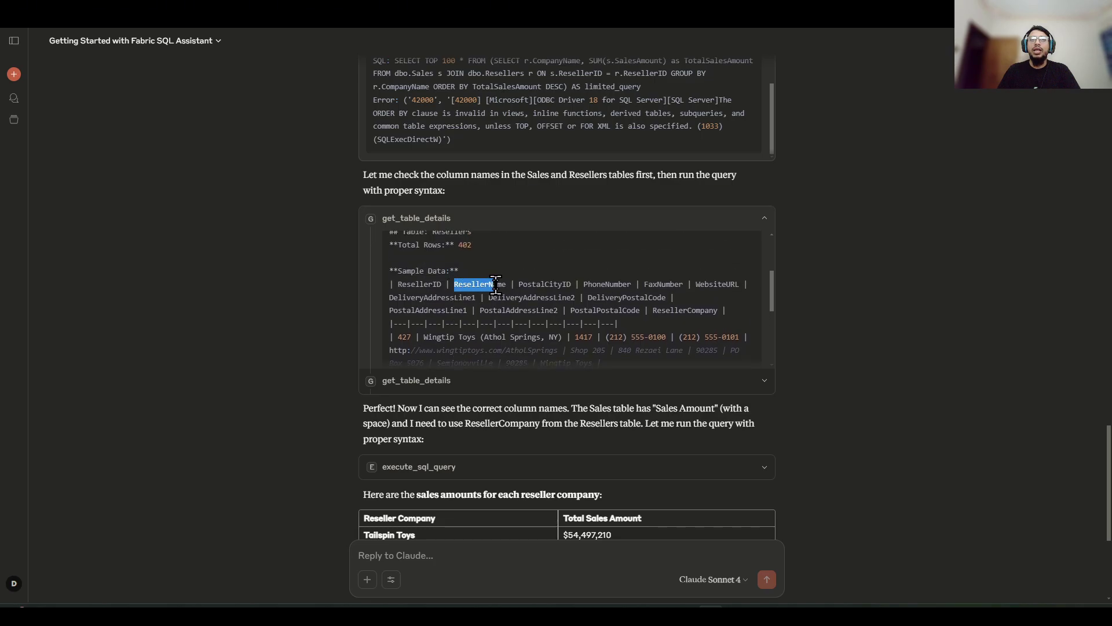
pyautogui.scroll(-3, 493, 301)
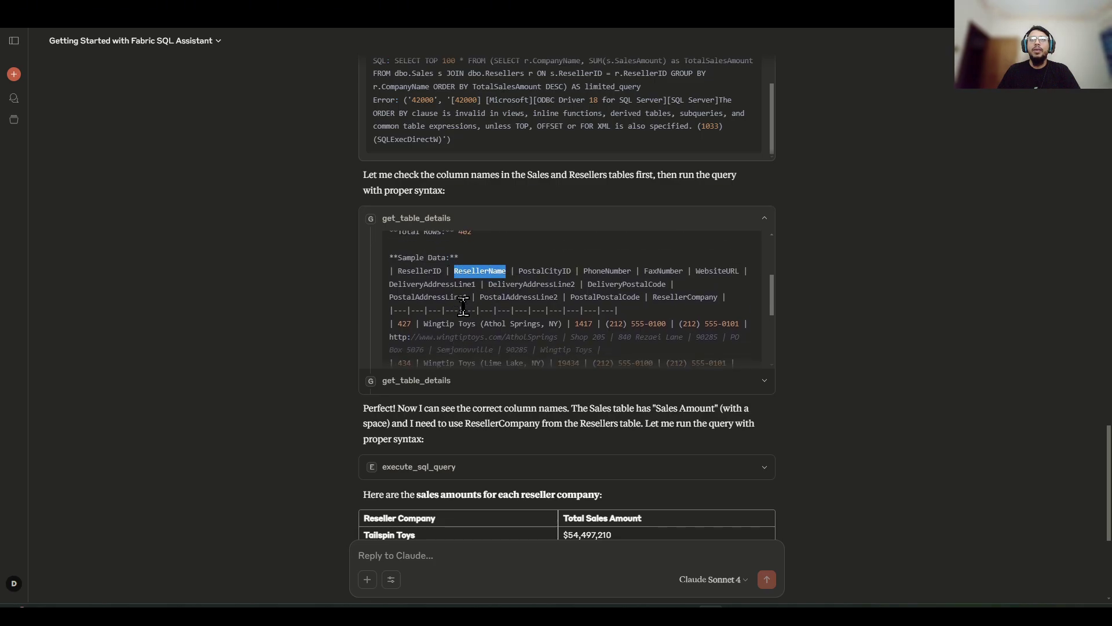
# Step: Expand the second get_table_details call and examine its request and the sample data for the Sales table
pyautogui.click(446, 381)
pyautogui.scroll(-10, 480, 324)
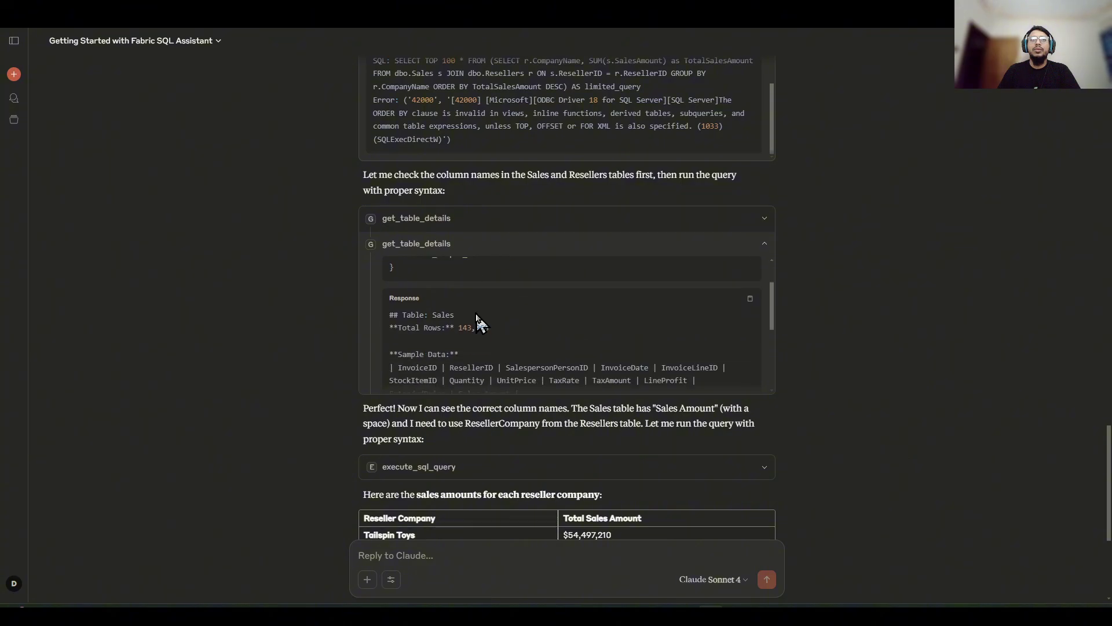
pyautogui.scroll(-4, 322, 365)
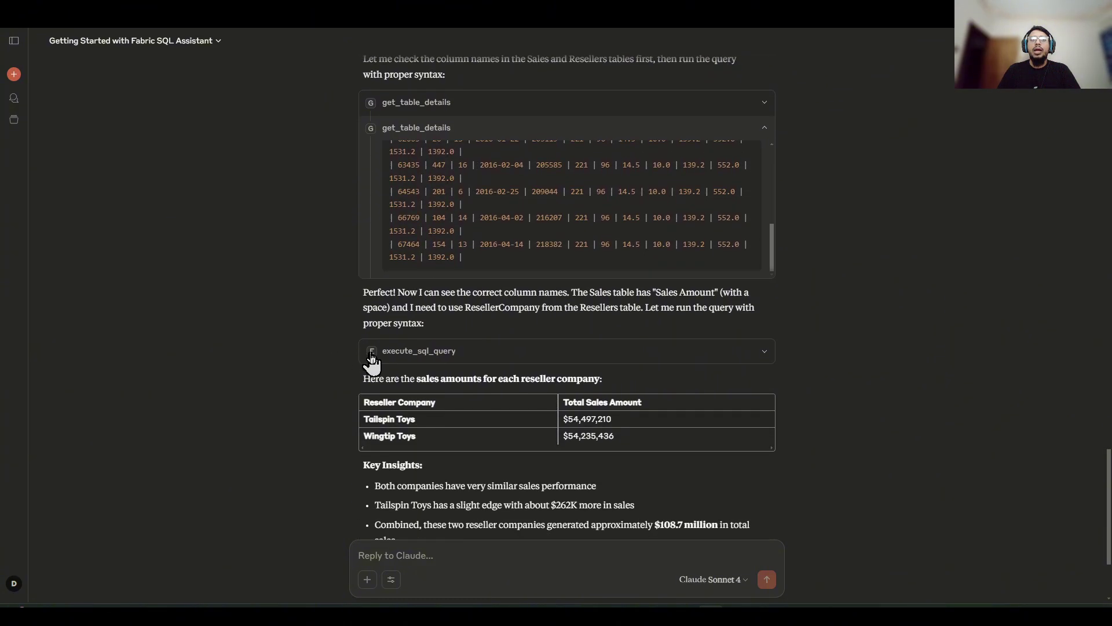
# Step: Expand the corrected execute_sql_query call and examine its SQL request, its response and the resulting table of sales amounts per reseller company
pyautogui.click(373, 352)
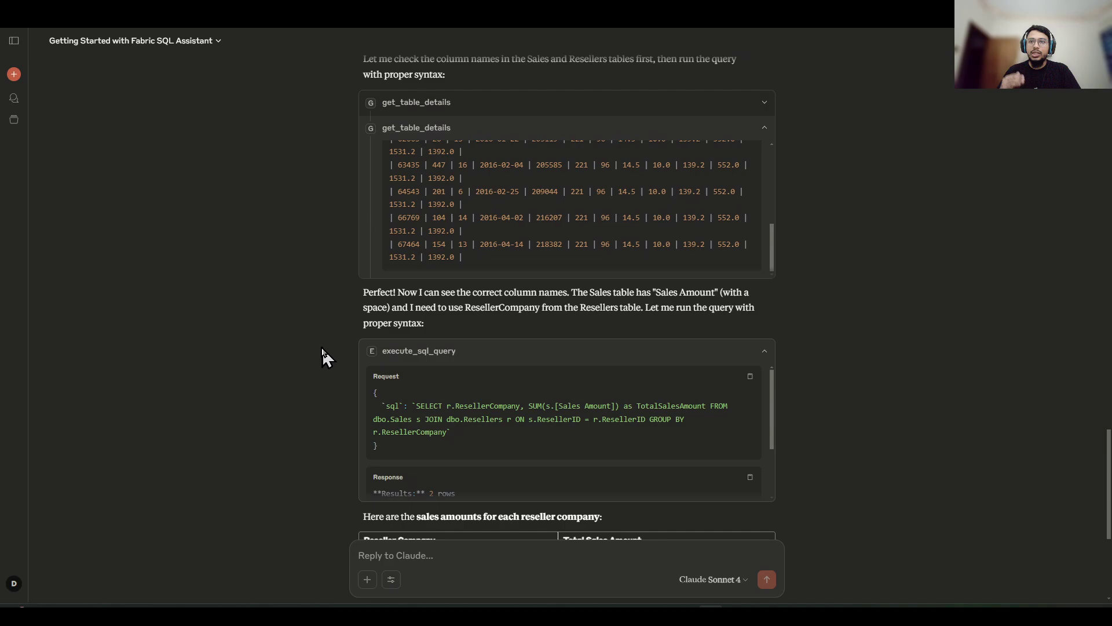
pyautogui.scroll(-2, 325, 357)
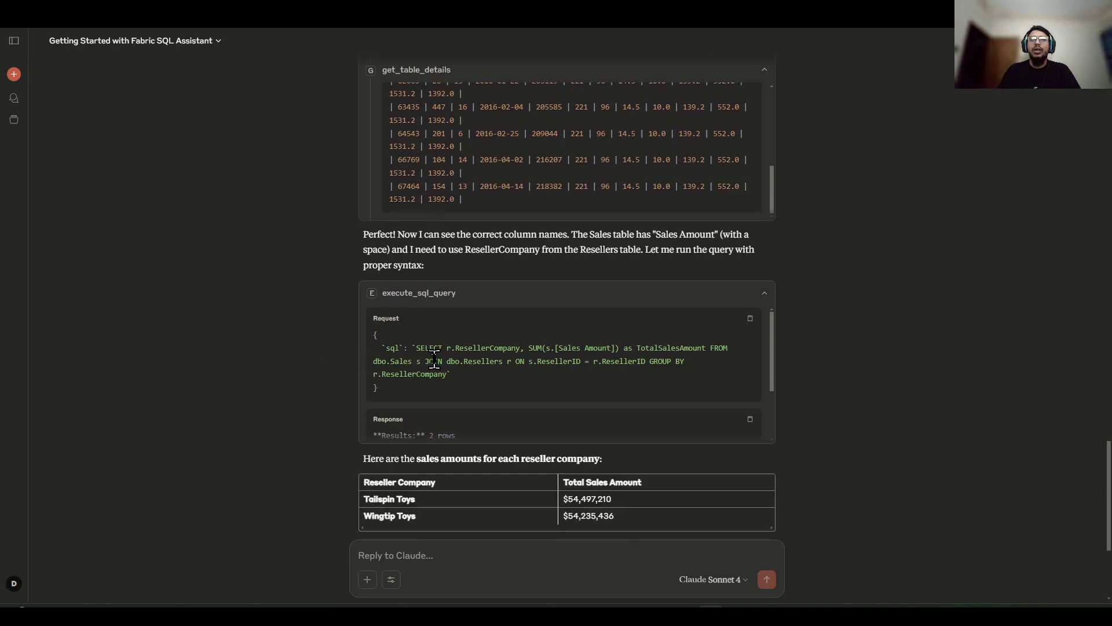
pyautogui.moveTo(456, 348); pyautogui.dragTo(524, 351)
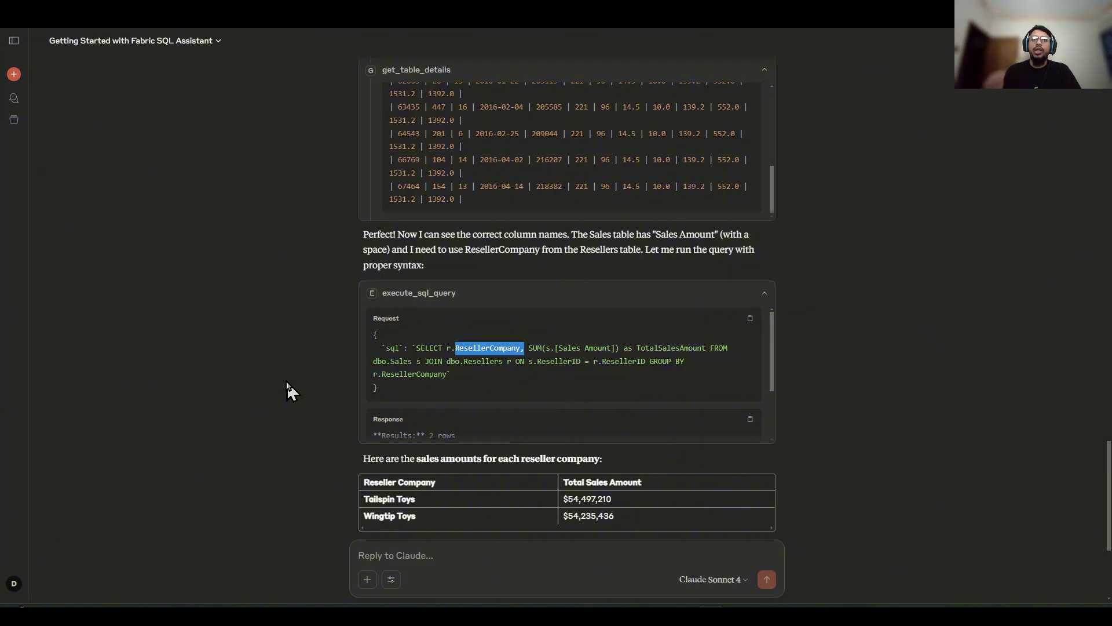
pyautogui.scroll(-2, 307, 386)
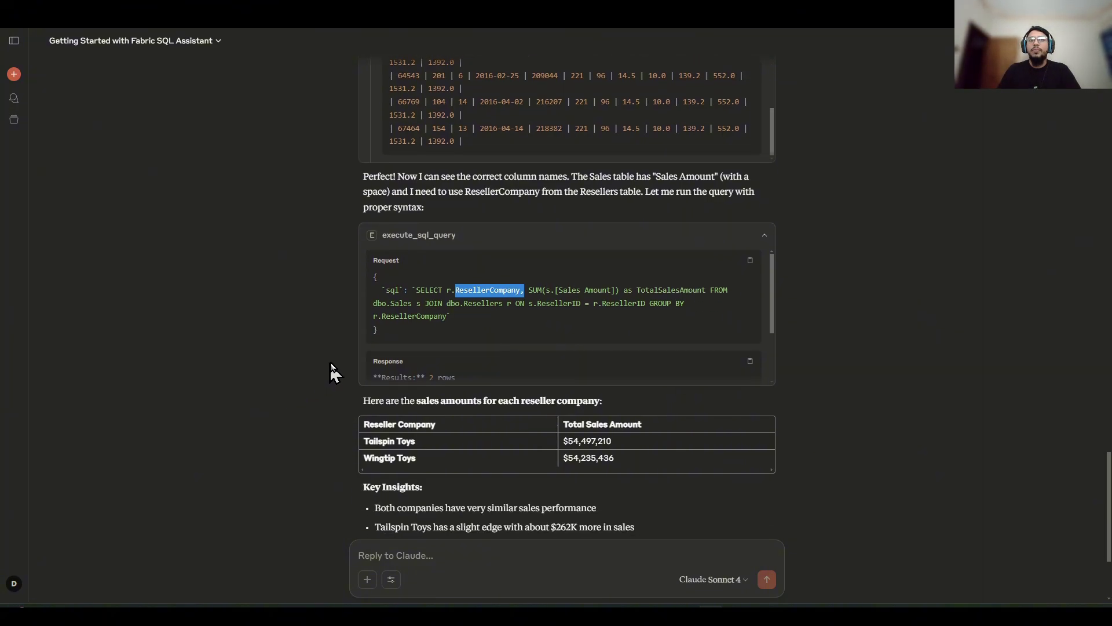
pyautogui.scroll(-3, 423, 359)
pyautogui.scroll(-2, 323, 394)
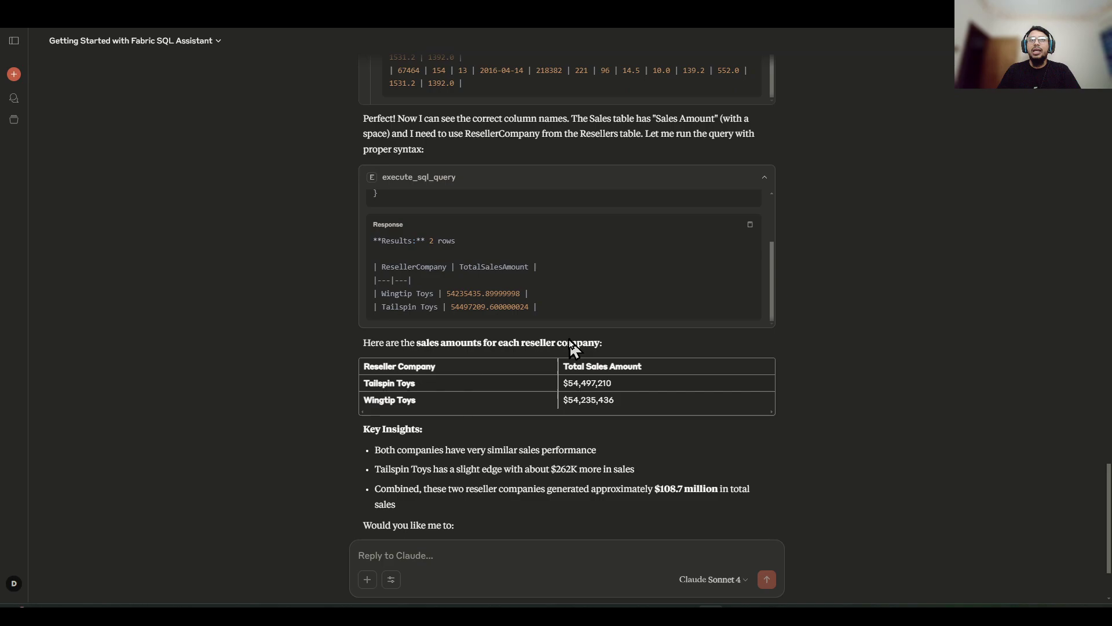
pyautogui.moveTo(564, 383); pyautogui.dragTo(587, 384)
pyautogui.click(653, 412)
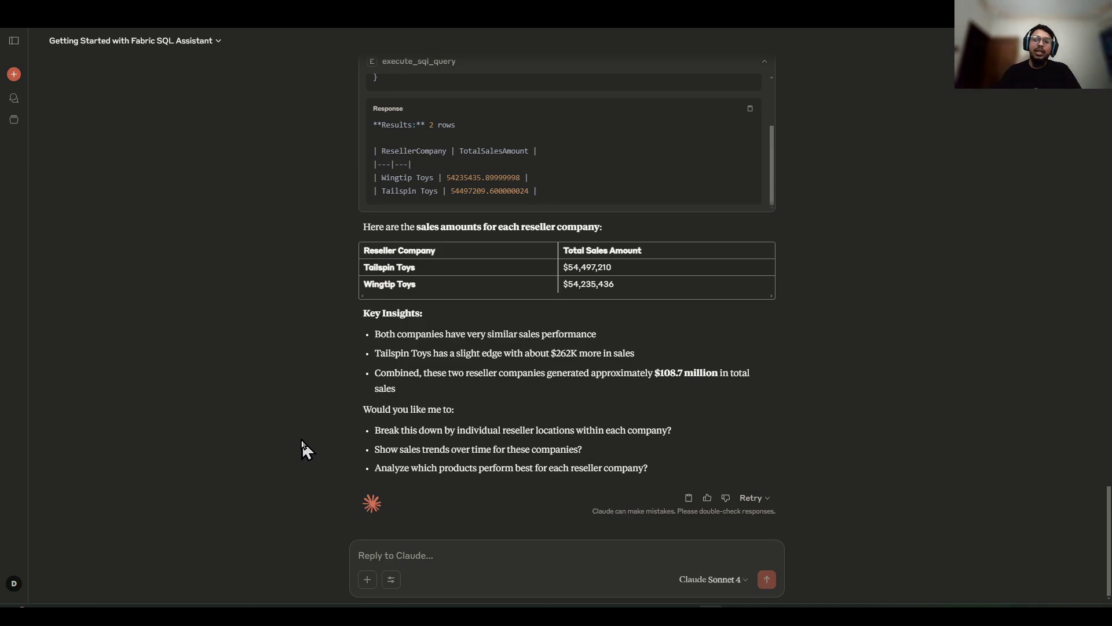
# Step: Send Claude the request "Create a view and execute it for the above sales amount for each resellers"
pyautogui.click(510, 550)
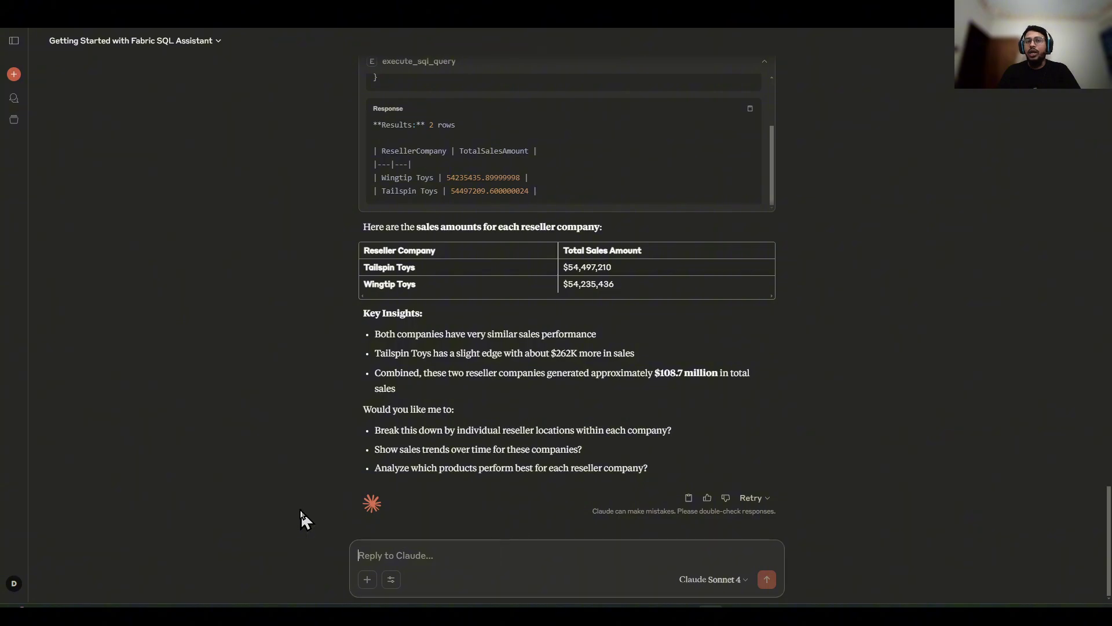
pyautogui.write('Cr')
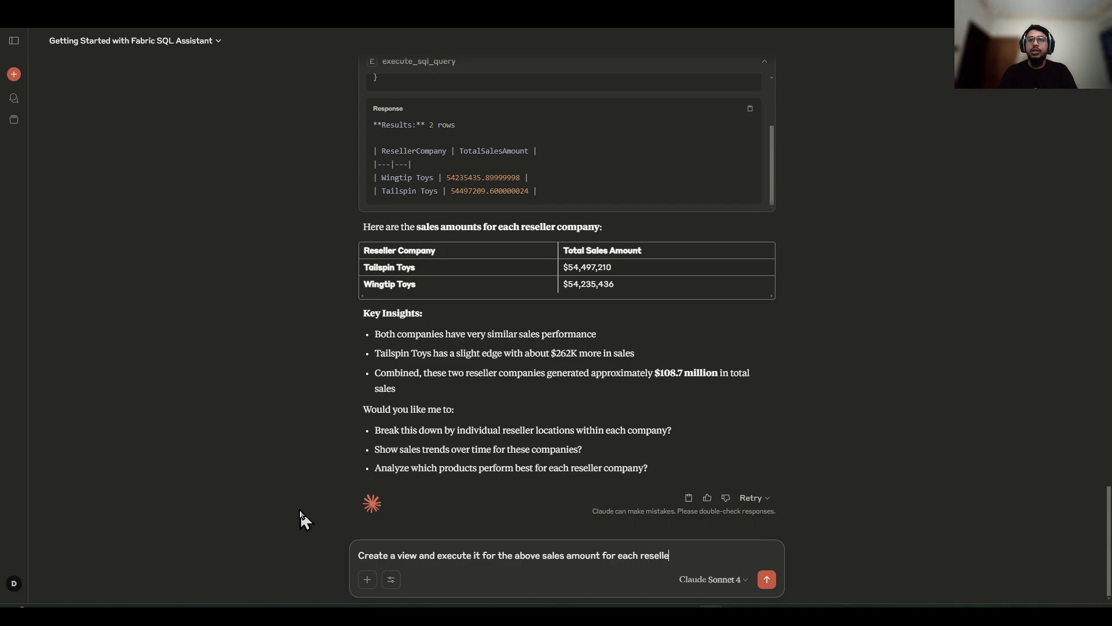
pyautogui.press('Return')
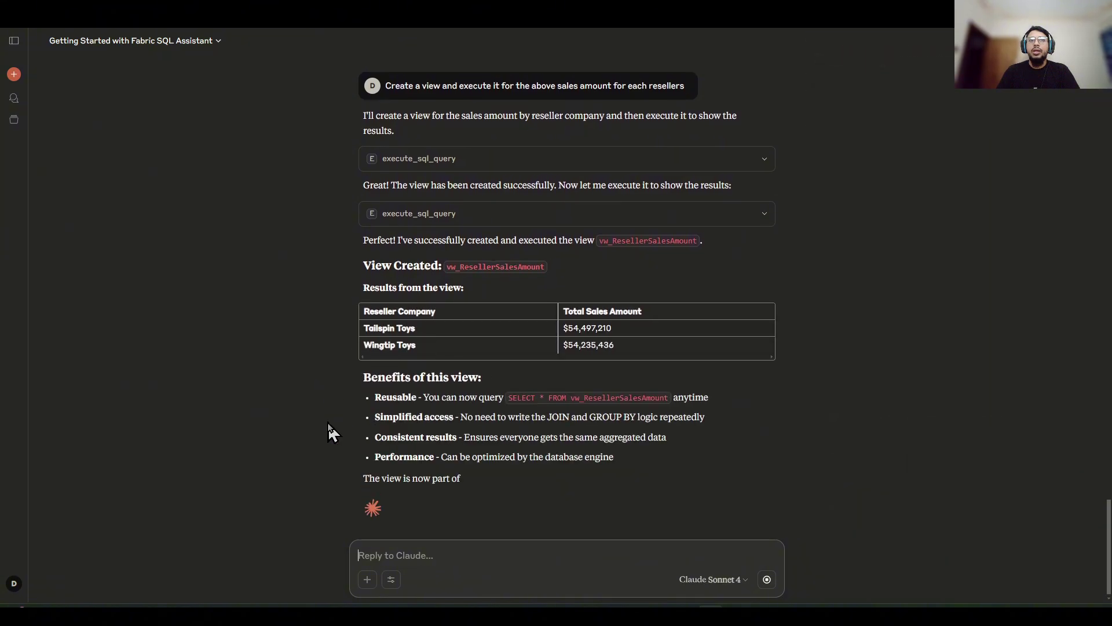
# Step: Switch to the CURATED_EDW warehouse in Power BI, close its settings pane and preview the data of the vw_ResellerSalesAmount view
pyautogui.moveTo(608, 617)
pyautogui.click(608, 562)
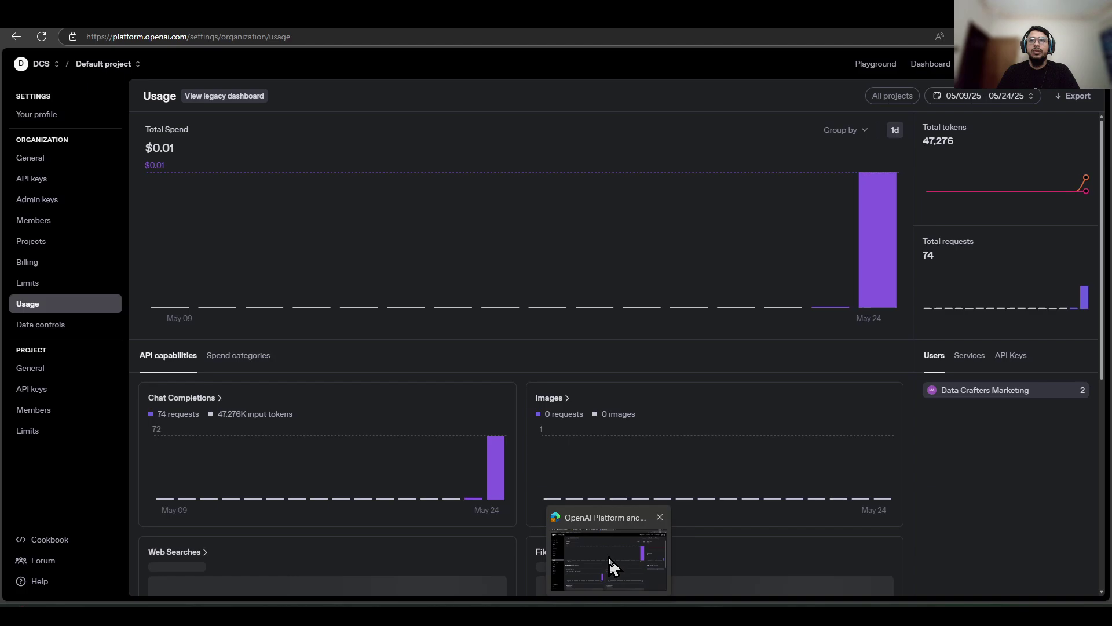
pyautogui.hotkey('alt', 'Tab')
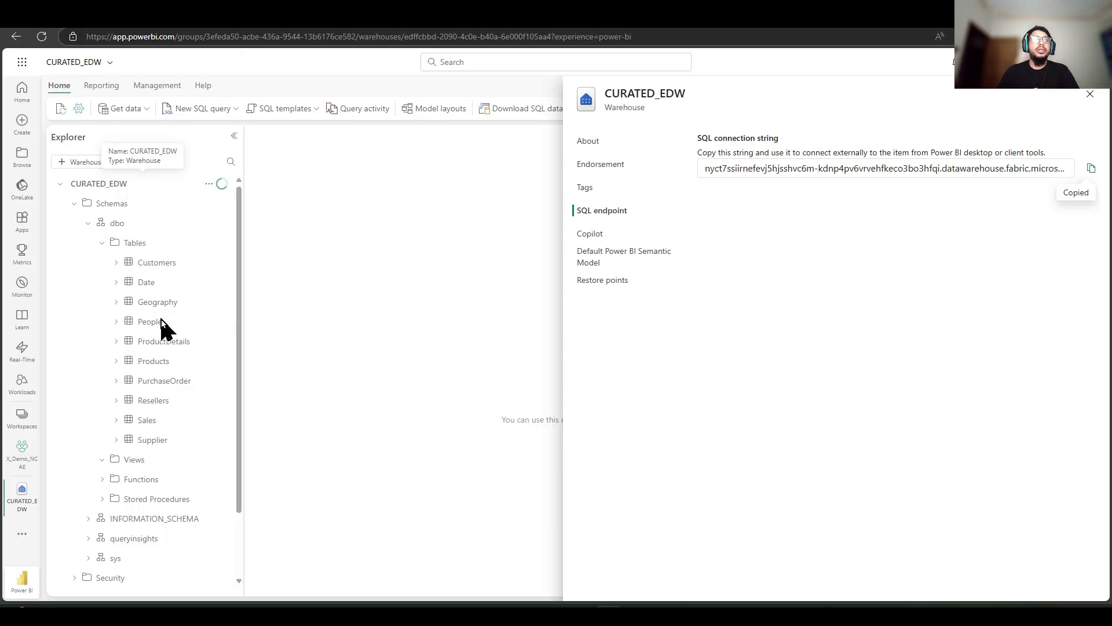
pyautogui.click(315, 424)
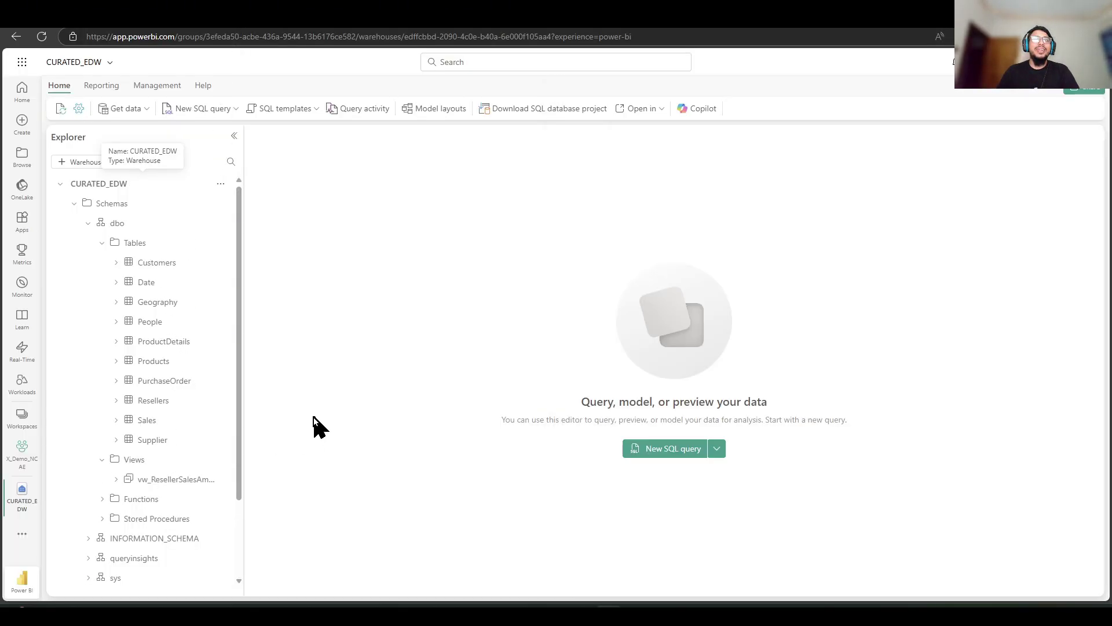
pyautogui.click(205, 485)
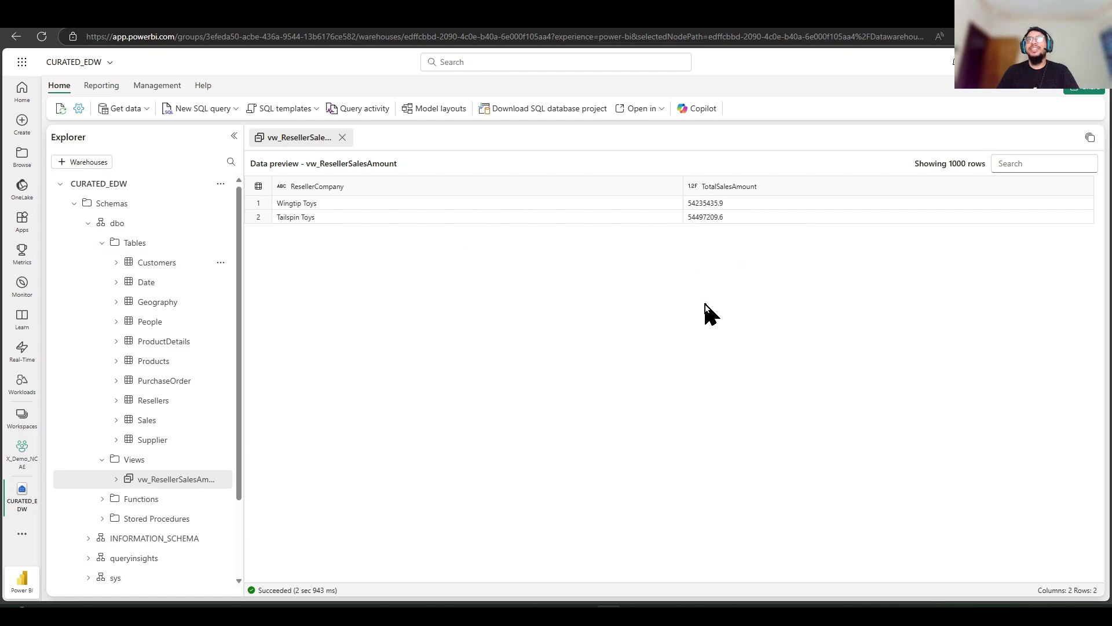
# Step: Switch back to Claude and review the view creation response together with the earlier reseller sales queries in the conversation
pyautogui.hotkey('alt', 'Tab')
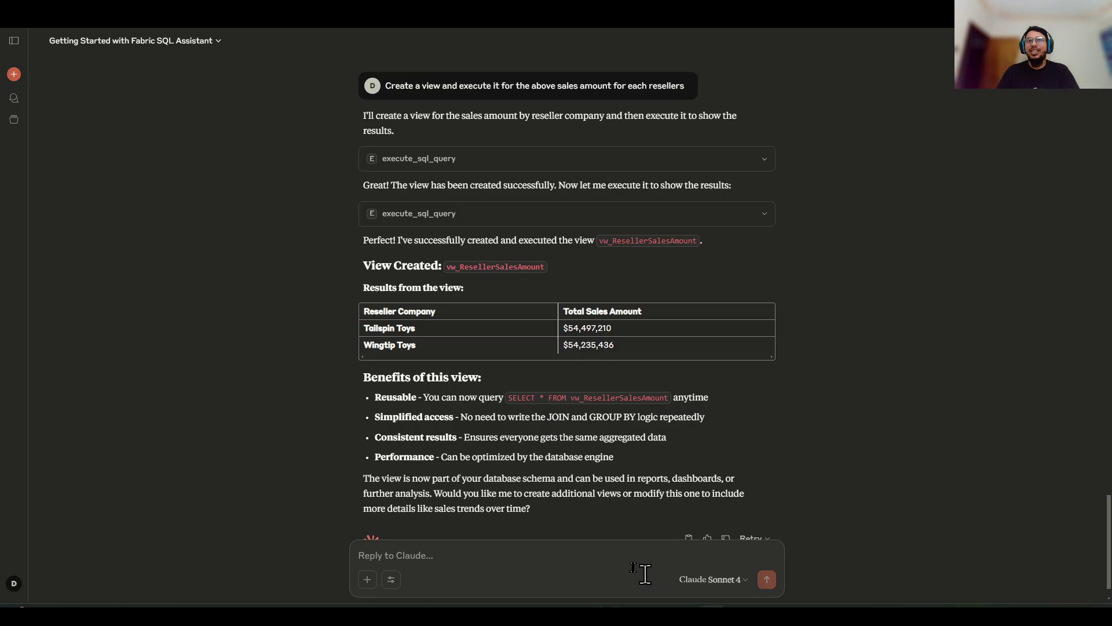
pyautogui.scroll(-1, 534, 517)
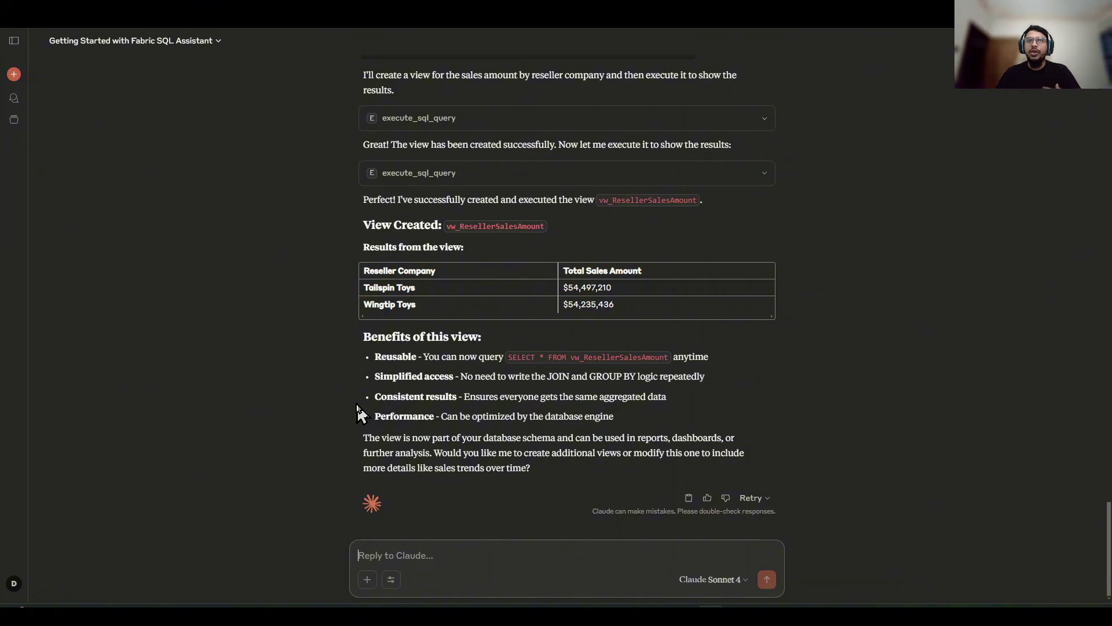
pyautogui.scroll(1, 409, 411)
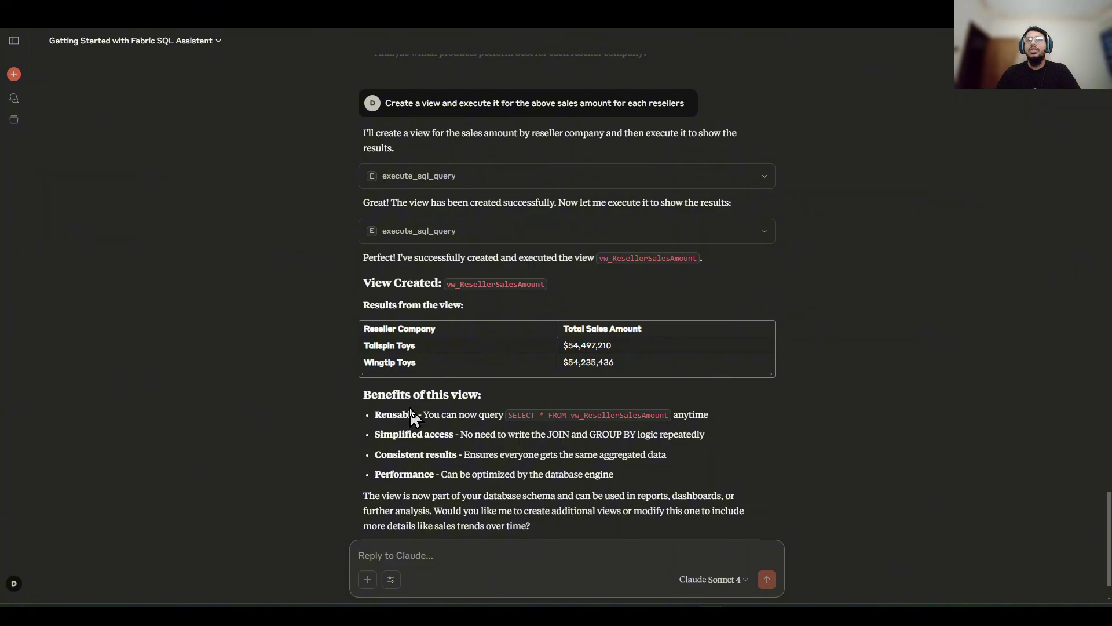
pyautogui.scroll(-1, 406, 439)
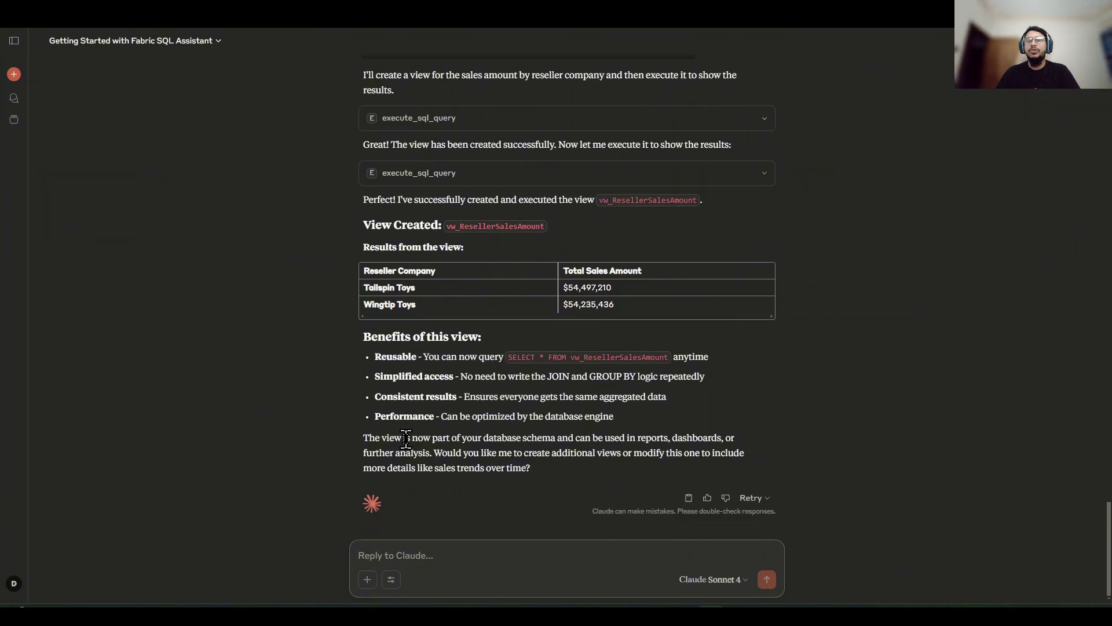
pyautogui.scroll(8, 408, 441)
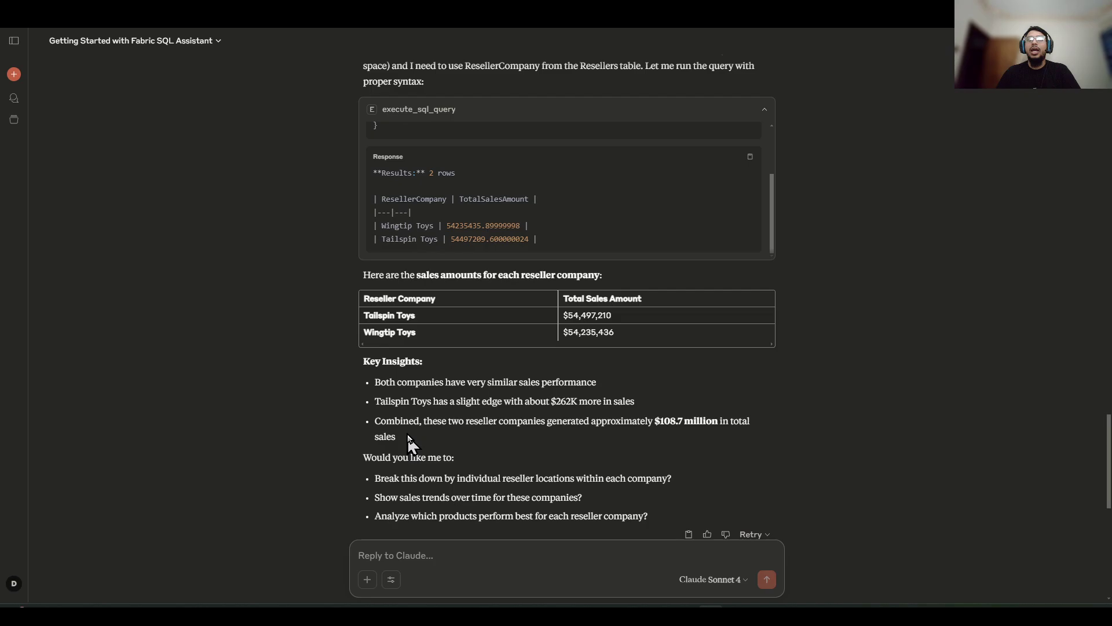
pyautogui.scroll(10, 418, 441)
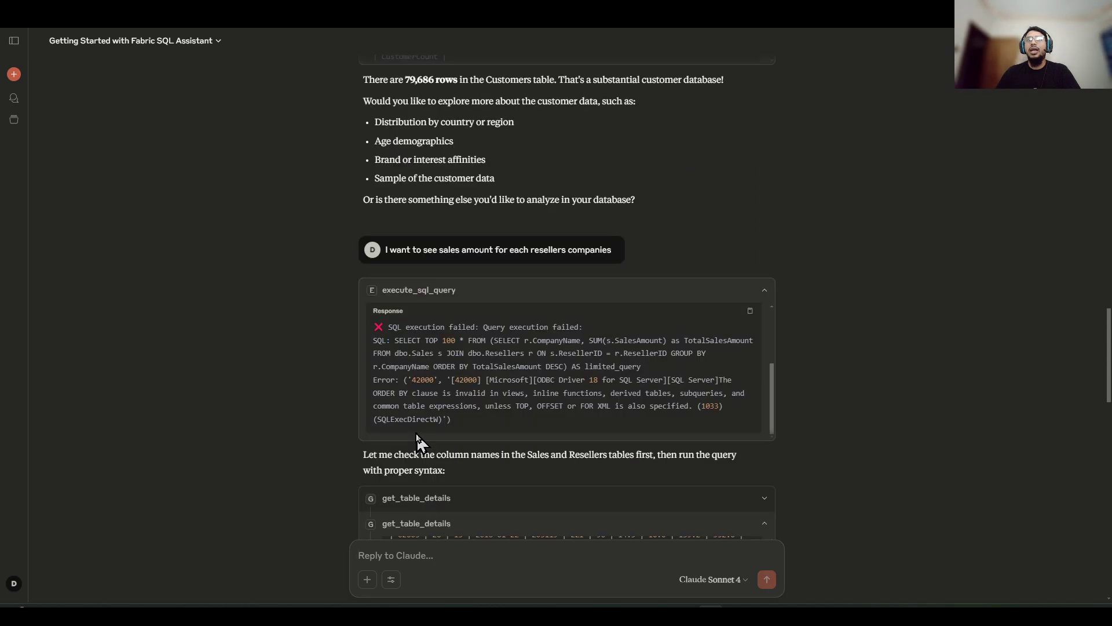
pyautogui.scroll(3, 421, 441)
pyautogui.scroll(-20, 342, 441)
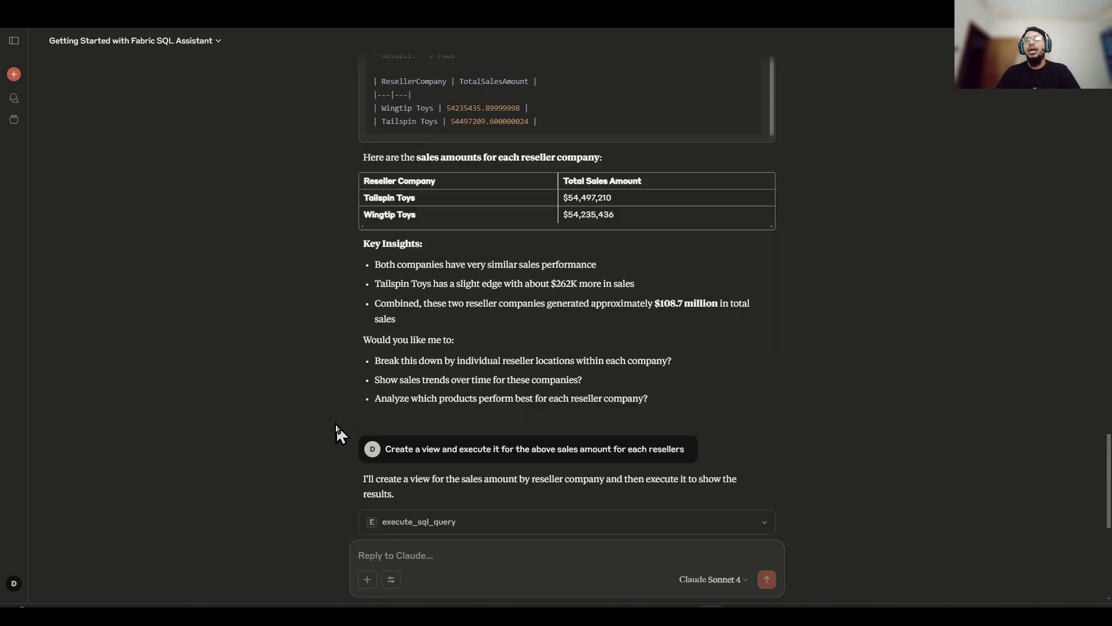